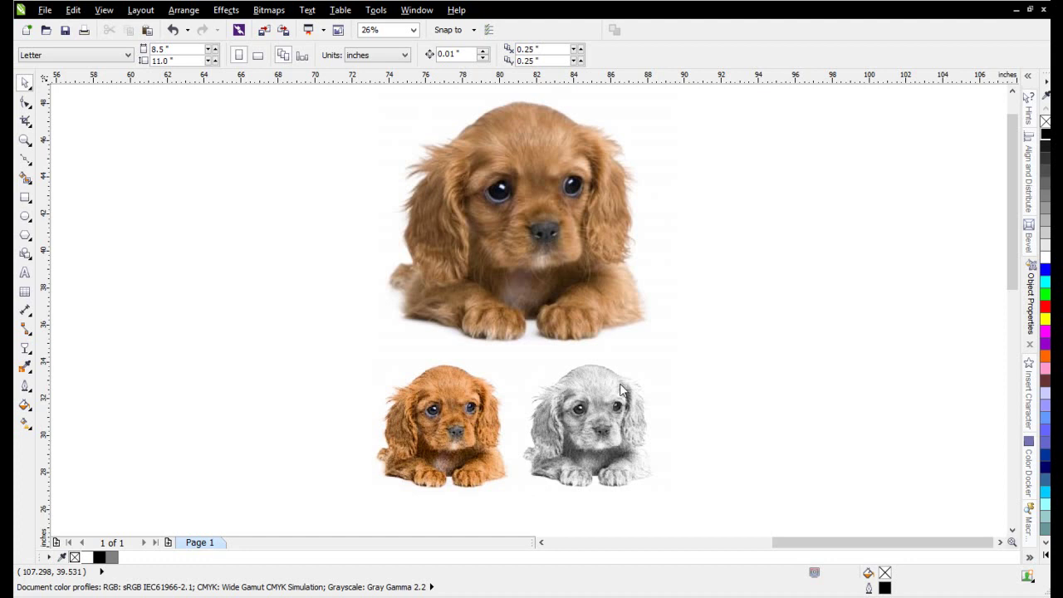
- Drag-copy the large puppy photo twice to the right
{"action": "left_click", "coordinate": [544, 239]}
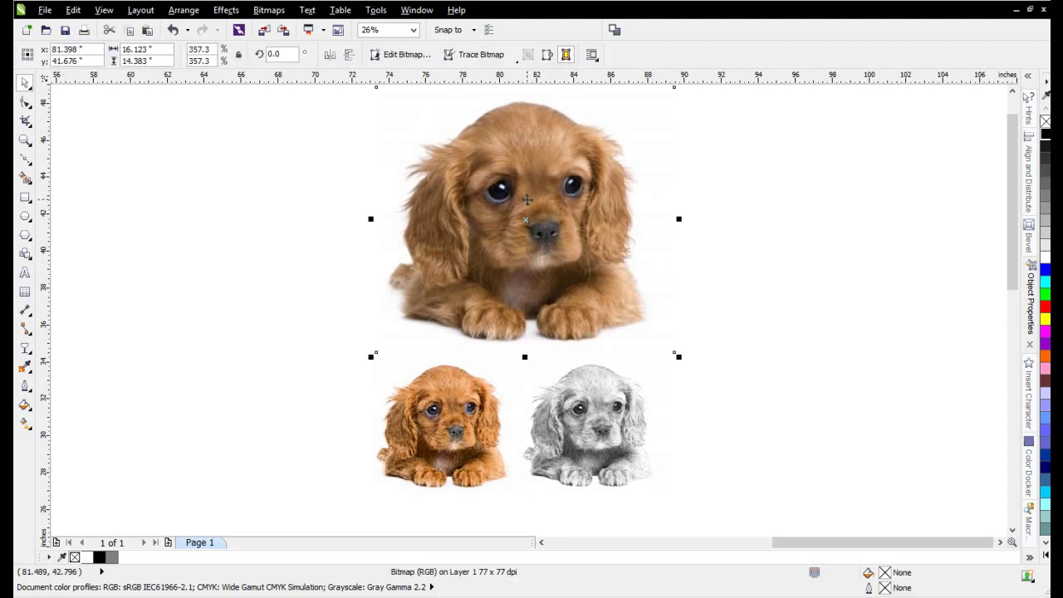
{"action": "left_click_drag", "start_coordinate": [526, 199], "coordinate": [869, 303]}
{"action": "scroll", "coordinate": [870, 297], "scroll_direction": "down", "scroll_amount": 2}
{"action": "scroll", "coordinate": [530, 308], "scroll_direction": "up", "scroll_amount": 2}
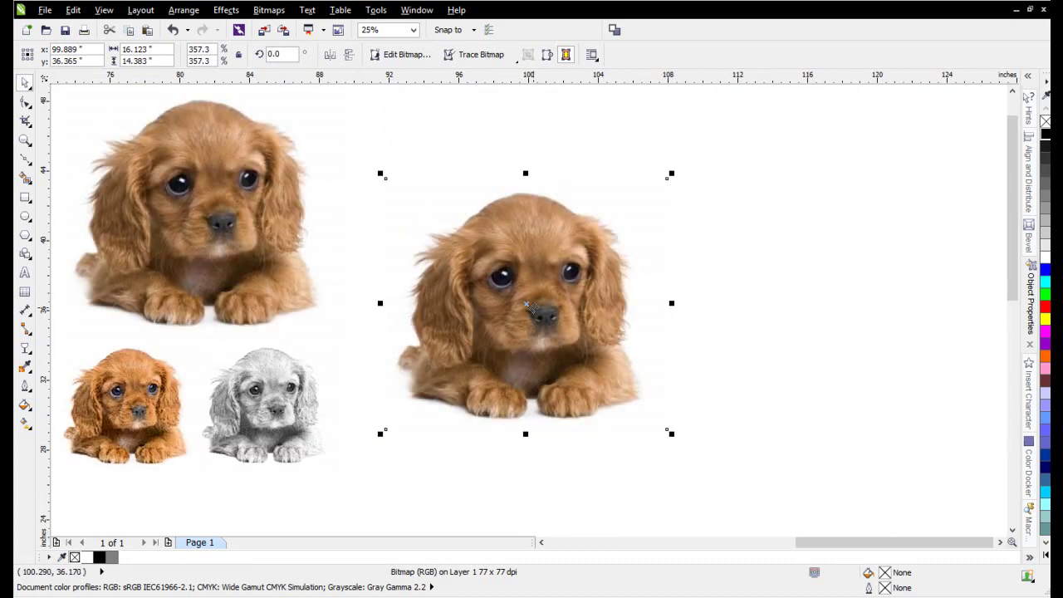
{"action": "left_click_drag", "start_coordinate": [530, 283], "coordinate": [838, 292]}
{"action": "left_click", "coordinate": [513, 360]}
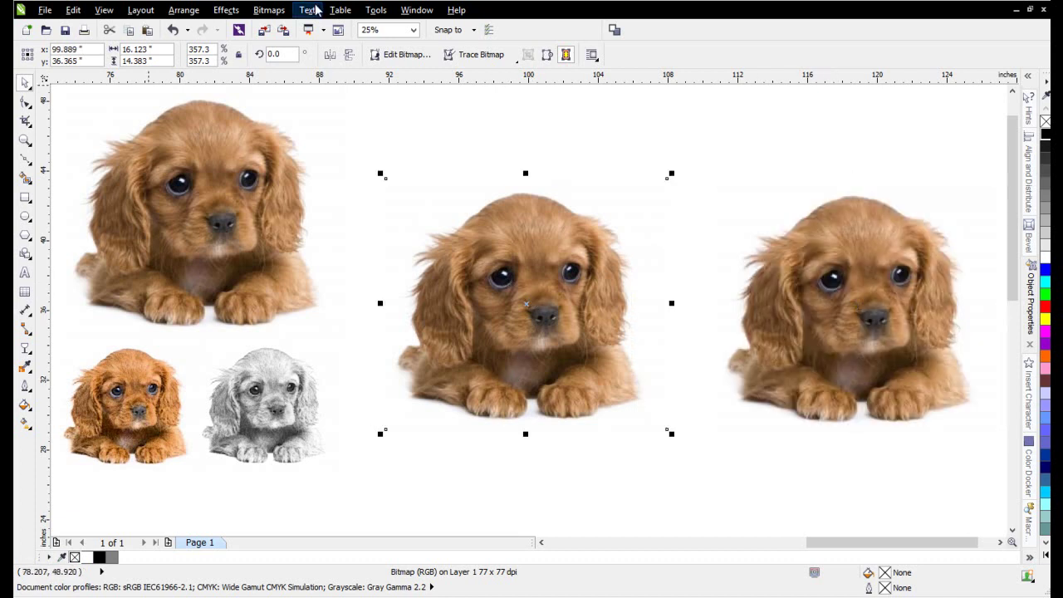
- Convert the middle puppy copy to Grayscale (8-bit) and invert it into a negative
{"action": "left_click", "coordinate": [269, 10]}
{"action": "mouse_move", "coordinate": [296, 170]}
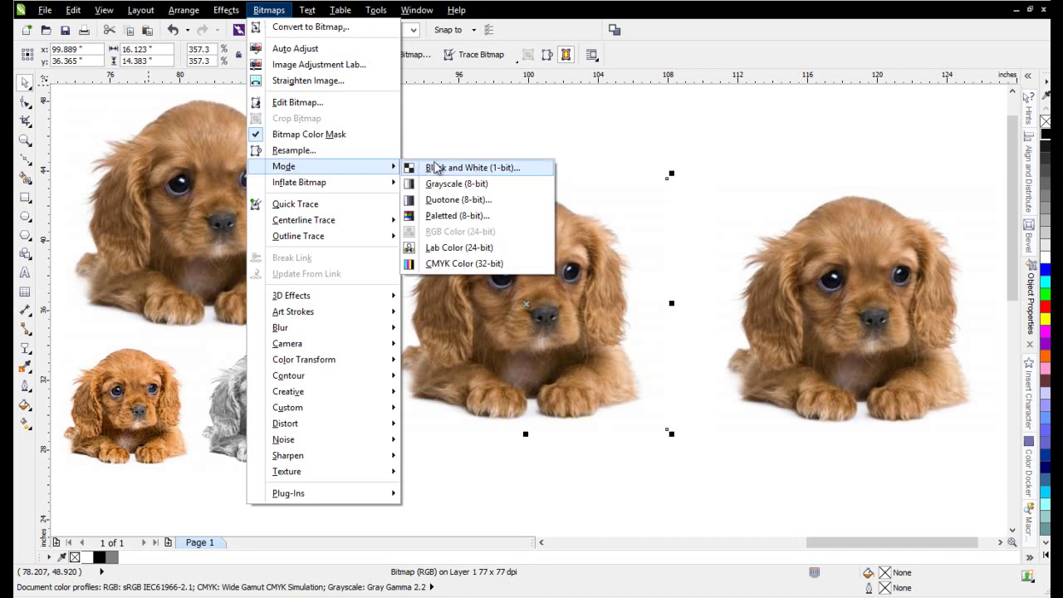
{"action": "left_click", "coordinate": [439, 181]}
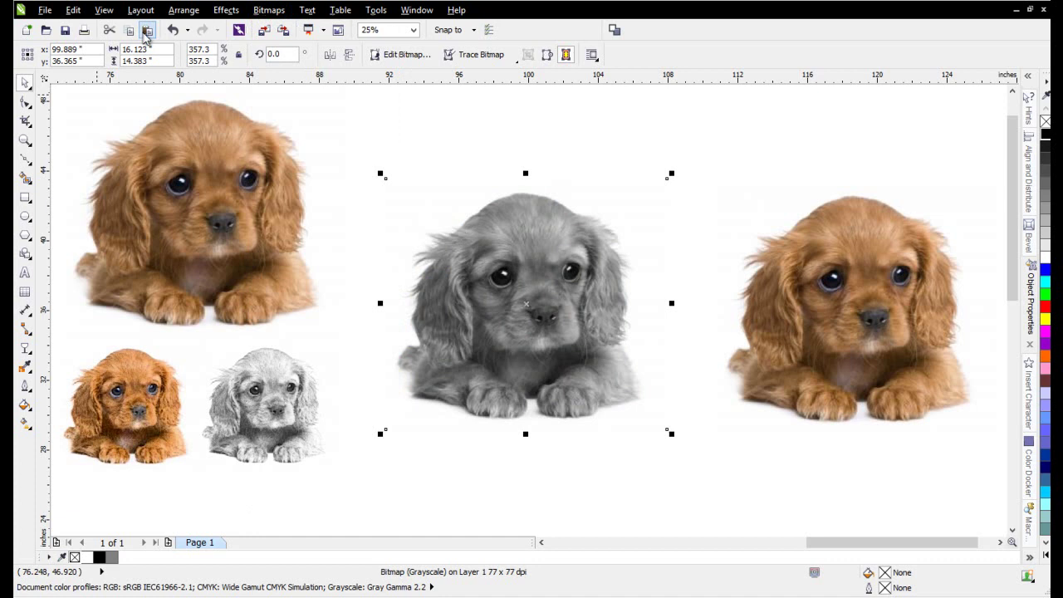
{"action": "left_click", "coordinate": [226, 11]}
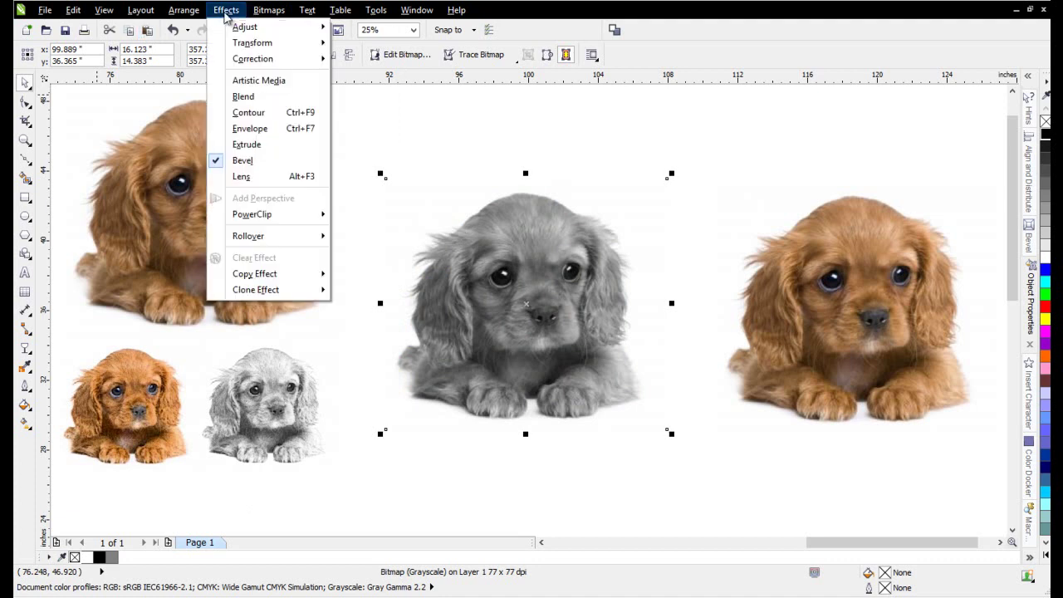
{"action": "mouse_move", "coordinate": [252, 43]}
{"action": "left_click", "coordinate": [369, 59]}
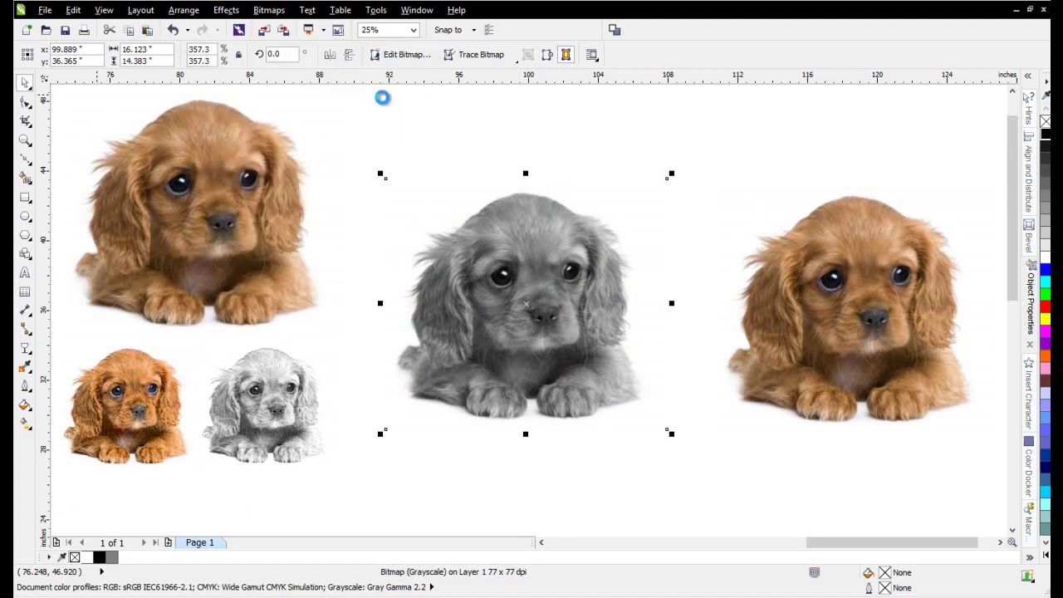
- Give the inverted puppy a Uniform, Color Dodge transparency lowered to about 5
{"action": "left_click", "coordinate": [27, 352]}
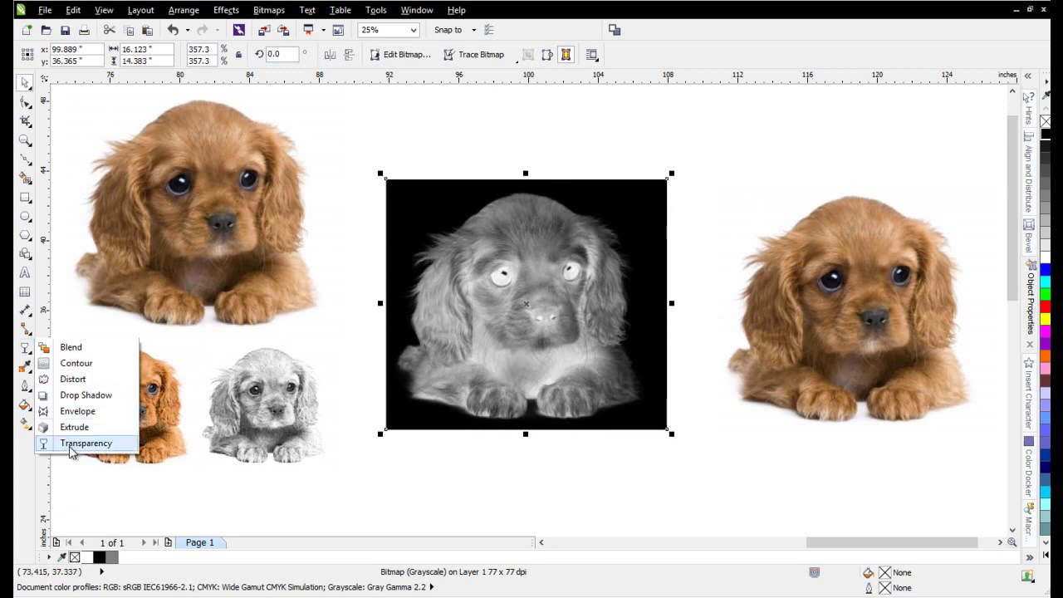
{"action": "left_click", "coordinate": [73, 443]}
{"action": "left_click", "coordinate": [117, 54]}
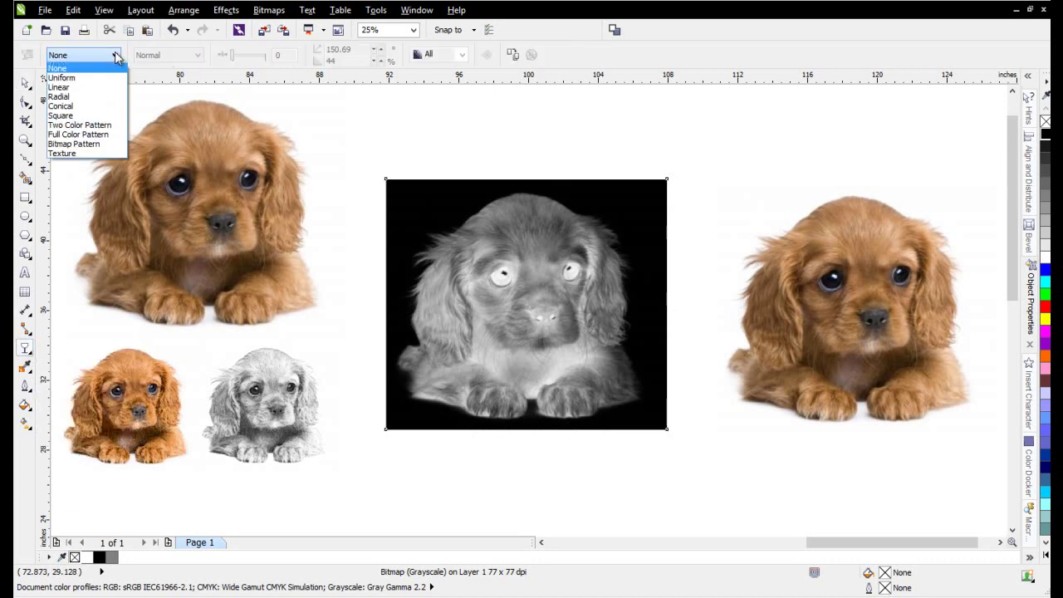
{"action": "left_click", "coordinate": [100, 78]}
{"action": "left_click", "coordinate": [178, 58]}
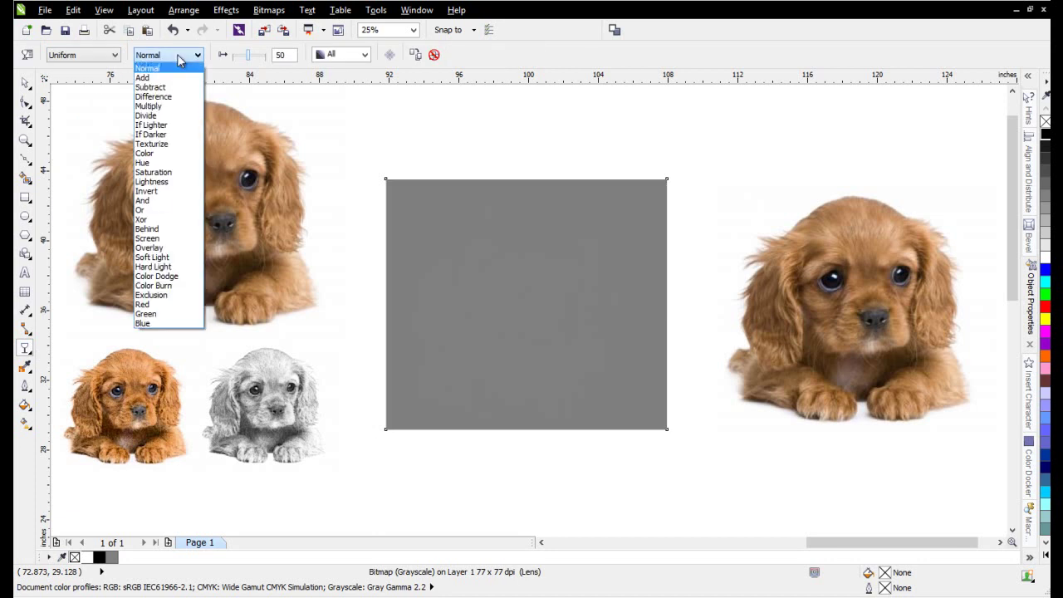
{"action": "left_click", "coordinate": [177, 277]}
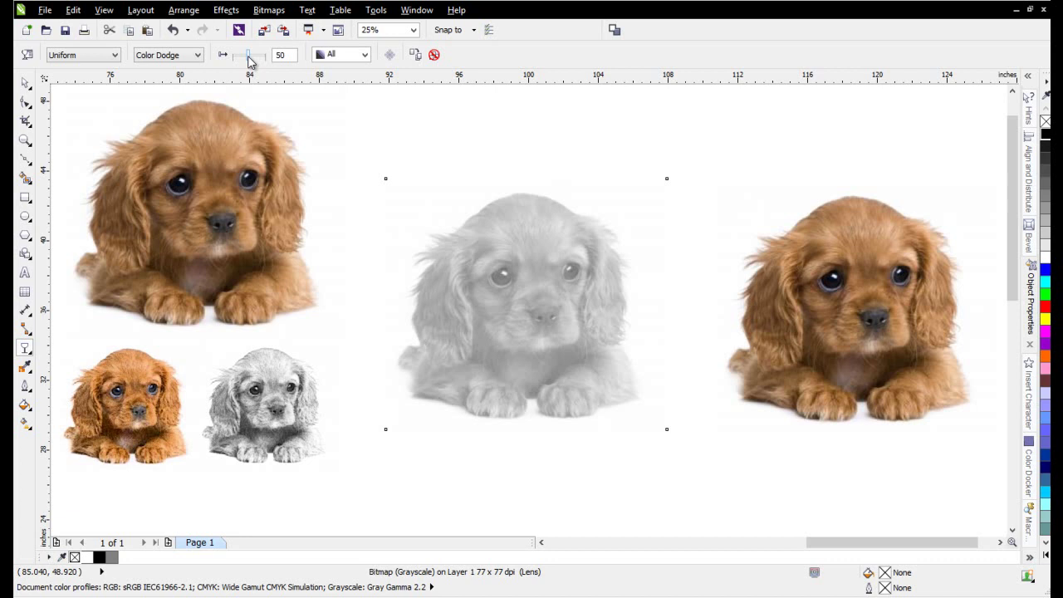
{"action": "left_click_drag", "start_coordinate": [249, 59], "coordinate": [224, 58]}
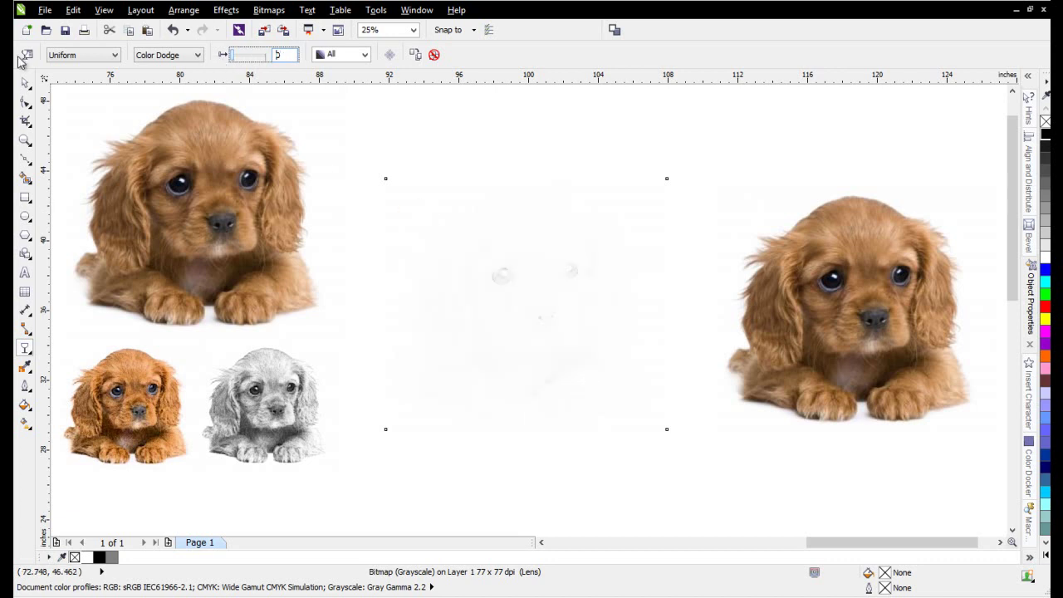
{"action": "left_click", "coordinate": [25, 83]}
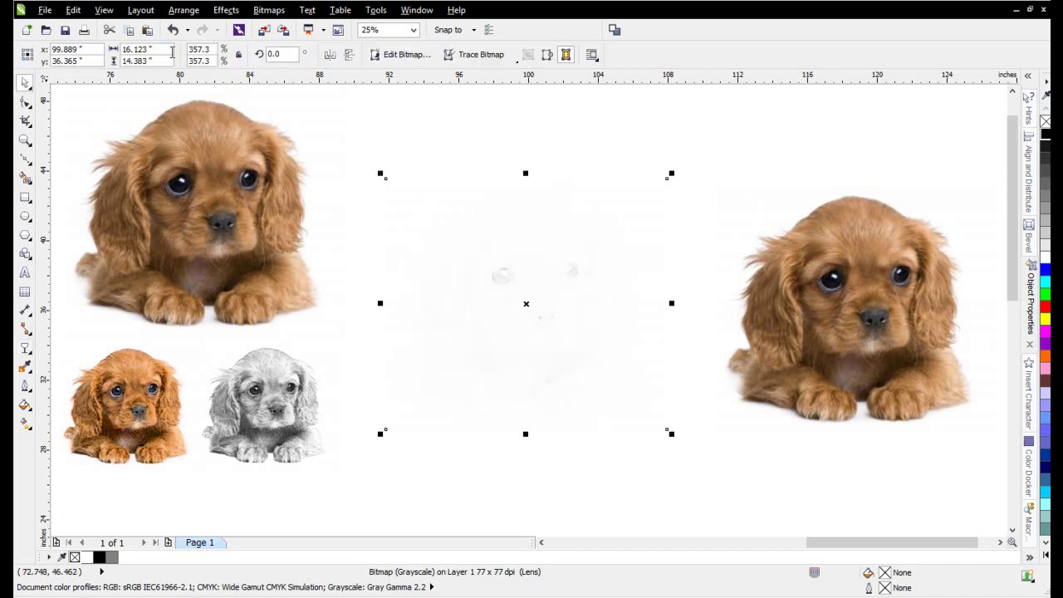
- Apply a Gaussian Blur with an 8.0-pixel radius to the faded middle puppy
{"action": "left_click", "coordinate": [277, 13]}
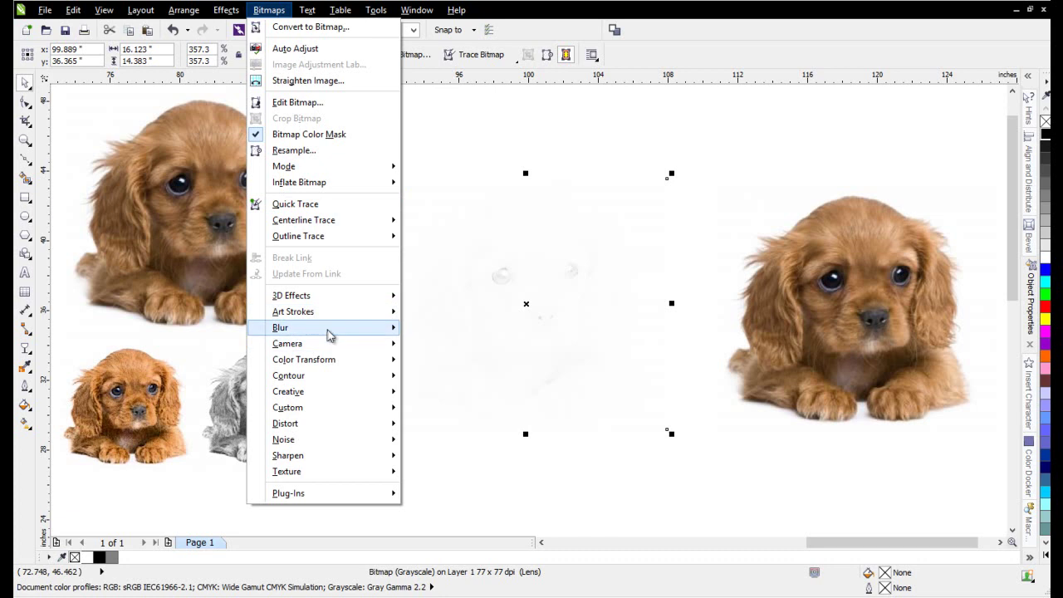
{"action": "mouse_move", "coordinate": [330, 335]}
{"action": "left_click", "coordinate": [453, 346]}
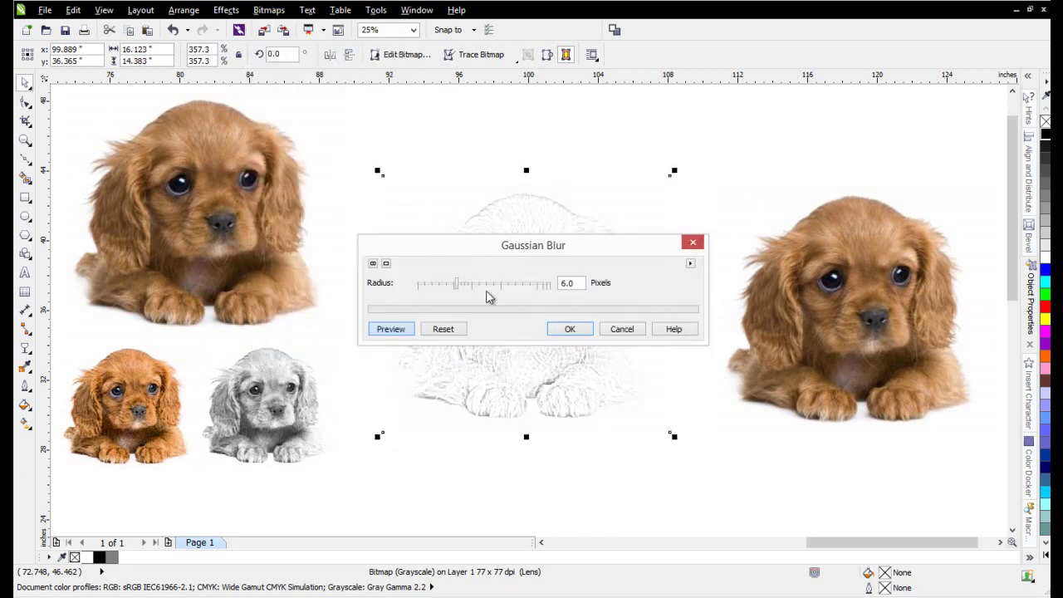
{"action": "mouse_move", "coordinate": [472, 253]}
{"action": "left_mouse_down"}
{"action": "mouse_move", "coordinate": [628, 228]}
{"action": "mouse_move", "coordinate": [736, 147]}
{"action": "mouse_move", "coordinate": [722, 154]}
{"action": "left_mouse_up"}
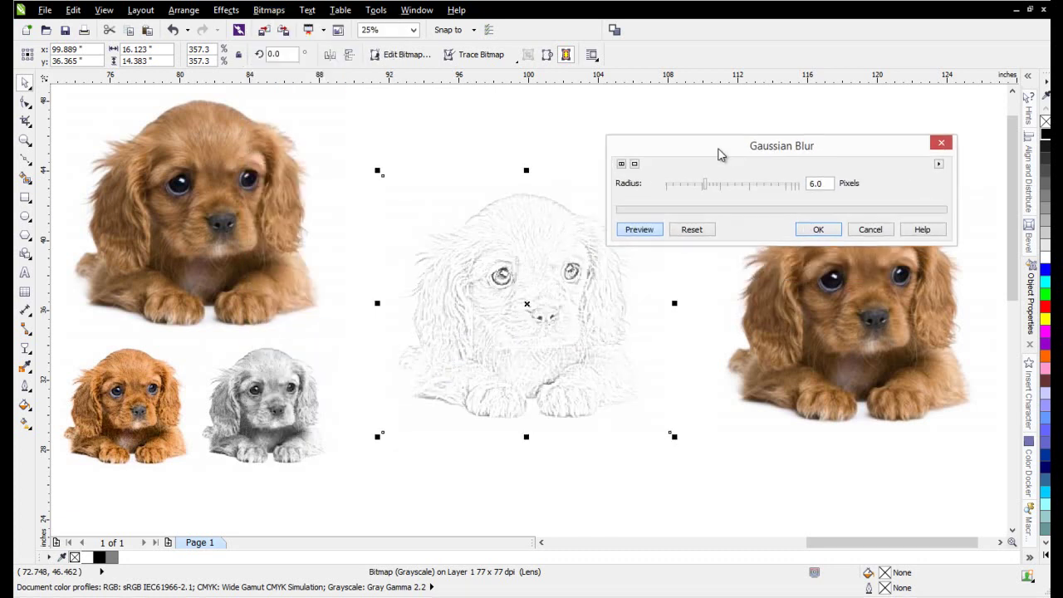
{"action": "left_click", "coordinate": [720, 186]}
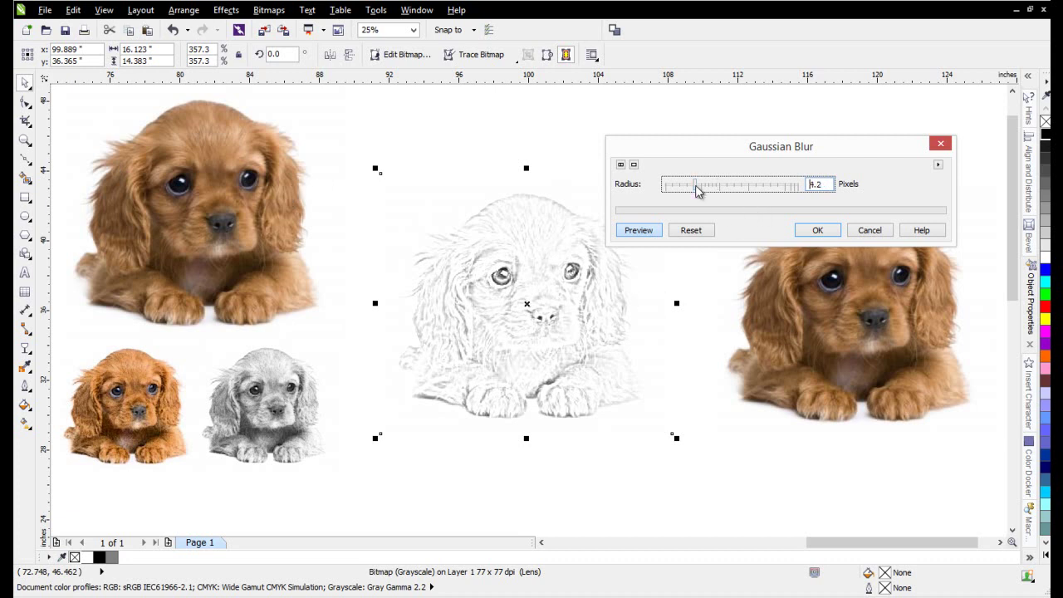
{"action": "mouse_move", "coordinate": [698, 190]}
{"action": "left_mouse_down"}
{"action": "mouse_move", "coordinate": [720, 194]}
{"action": "mouse_move", "coordinate": [710, 186]}
{"action": "left_mouse_up"}
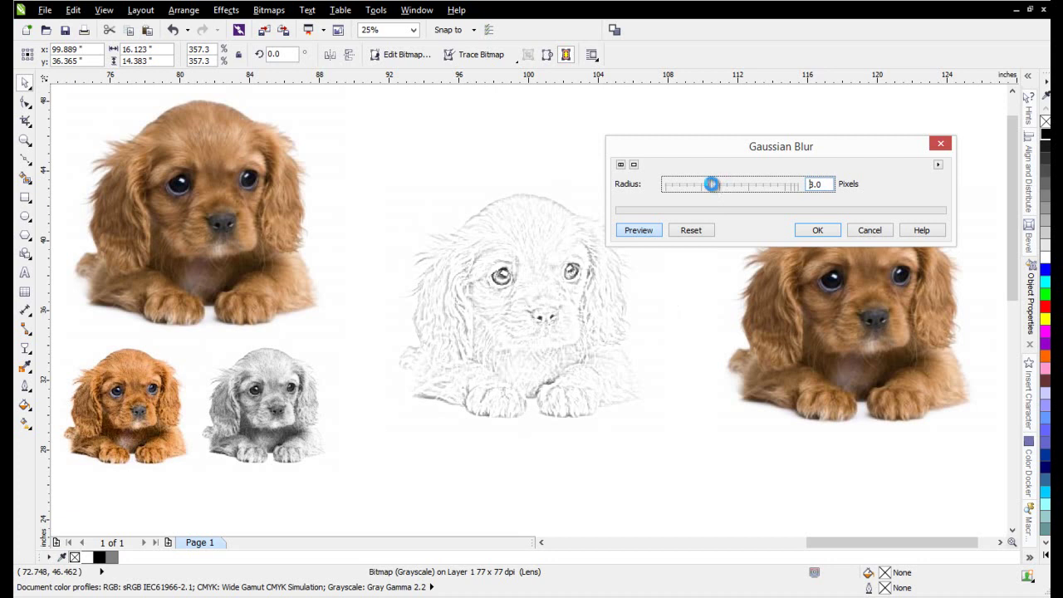
{"action": "left_click", "coordinate": [823, 233]}
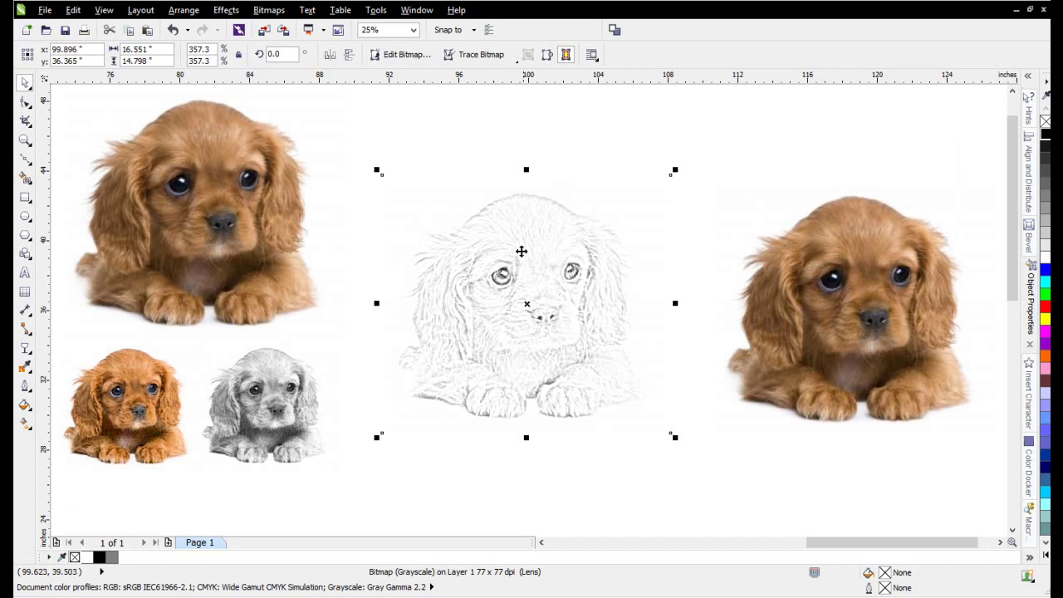
- Copy the right puppy below itself and convert the original to grayscale
{"action": "left_click", "coordinate": [849, 301]}
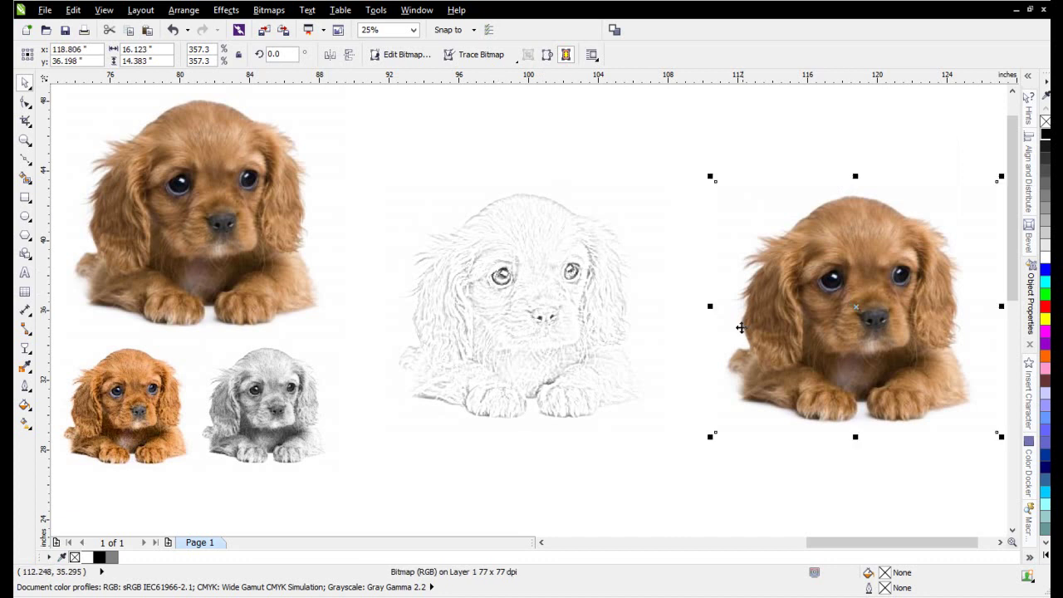
{"action": "left_click_drag", "start_coordinate": [859, 209], "coordinate": [844, 475]}
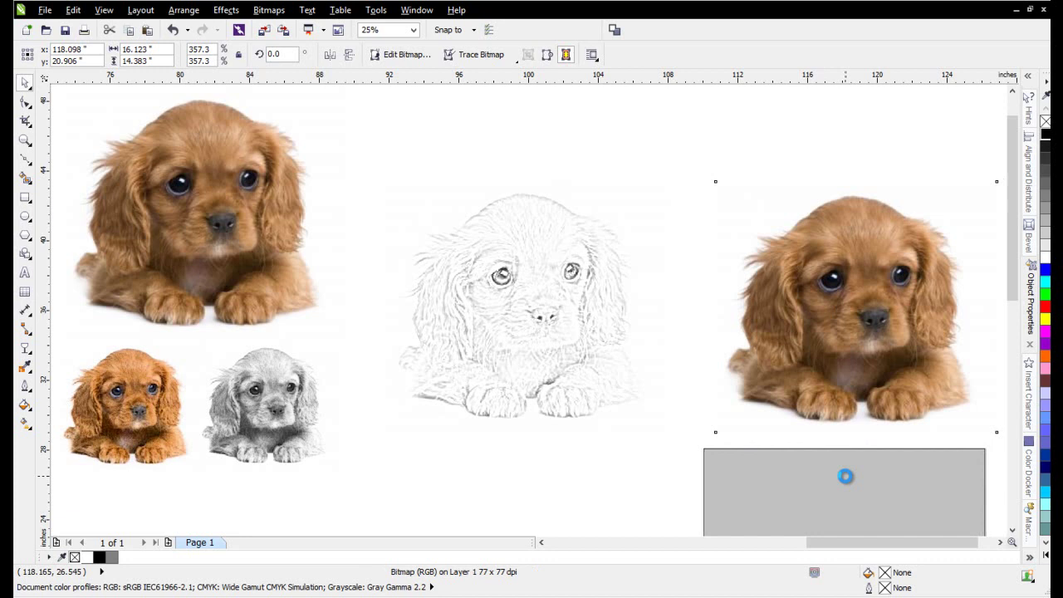
{"action": "left_click", "coordinate": [860, 256]}
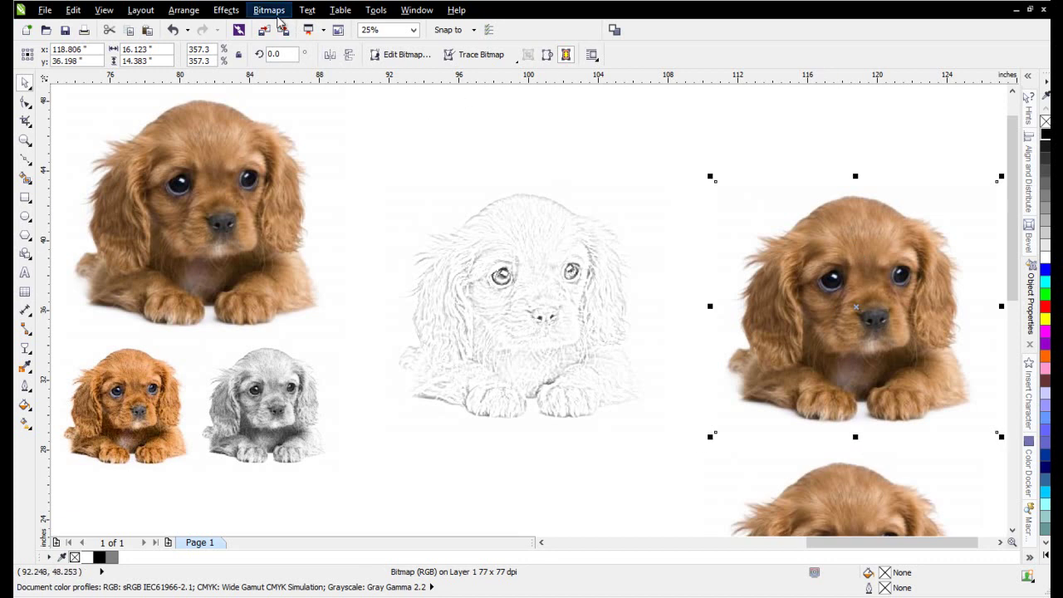
{"action": "left_click", "coordinate": [275, 12]}
{"action": "mouse_move", "coordinate": [320, 170]}
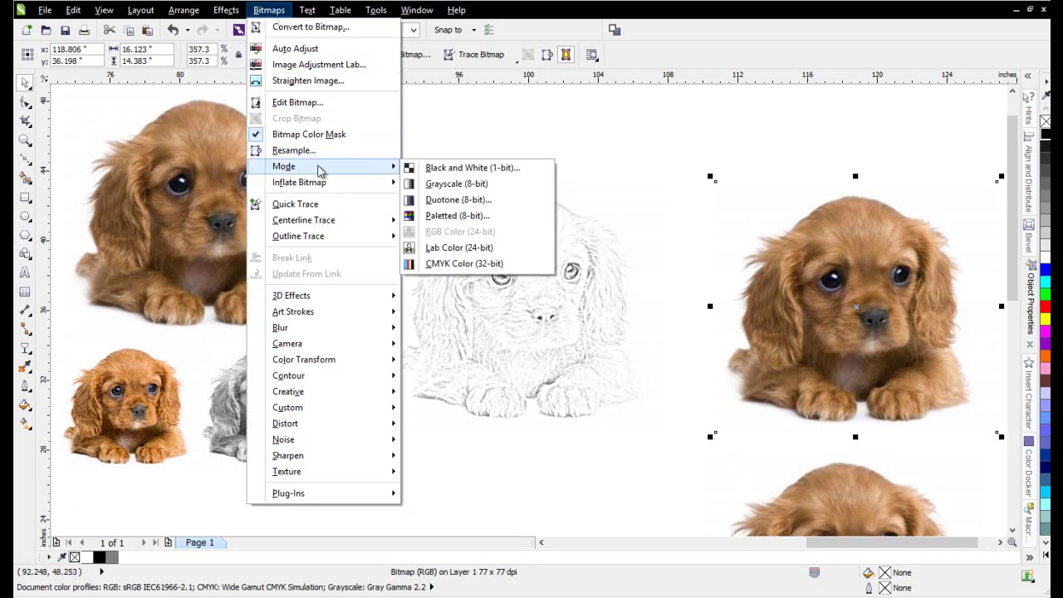
{"action": "left_click", "coordinate": [503, 184]}
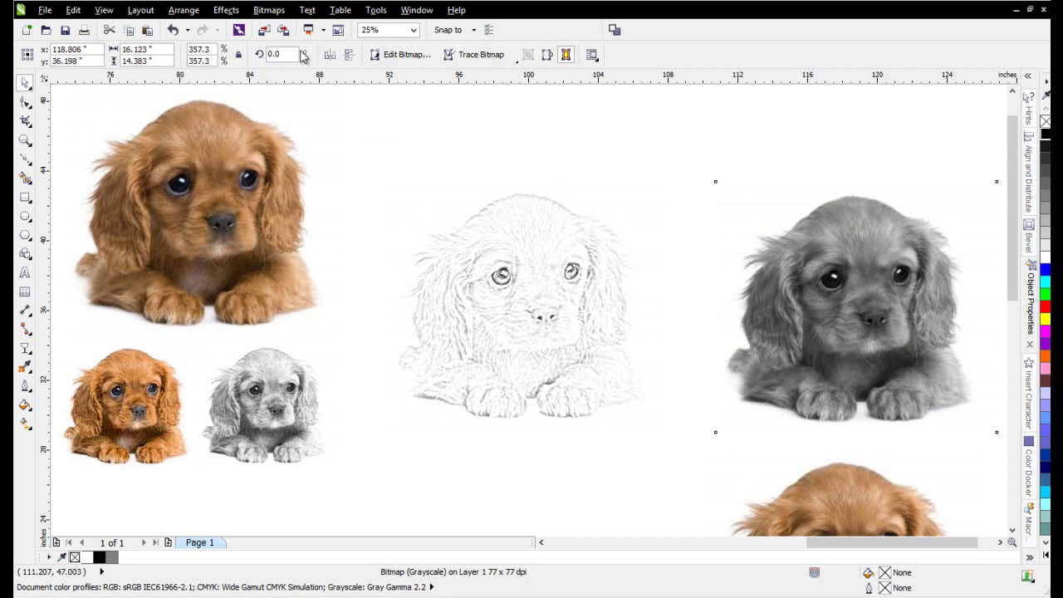
- Apply the Wave Paper art stroke with Brush Pressure 4 to the grayscale puppy
{"action": "left_click", "coordinate": [274, 12]}
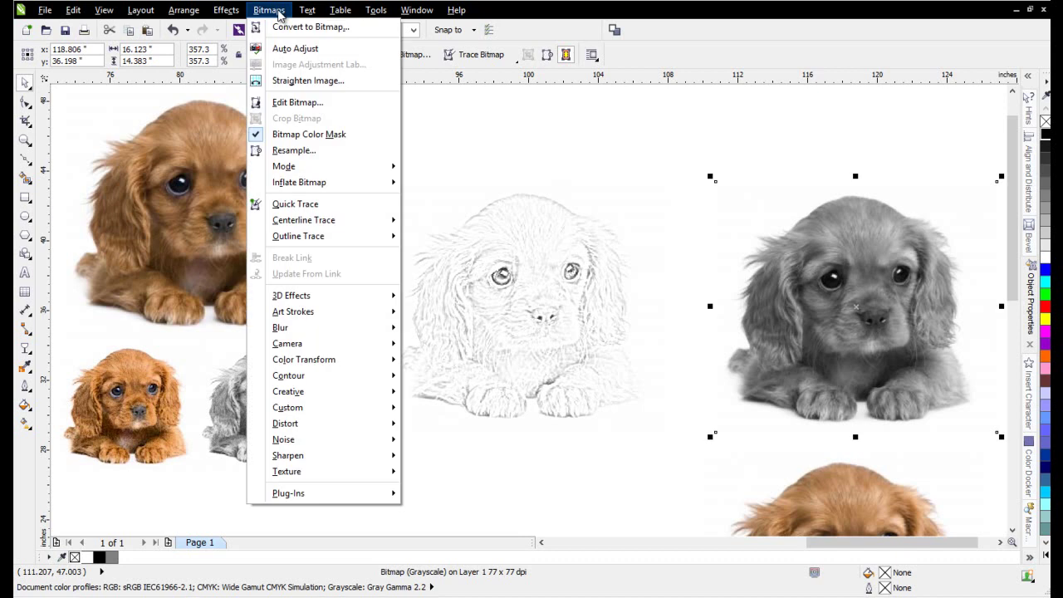
{"action": "mouse_move", "coordinate": [339, 314]}
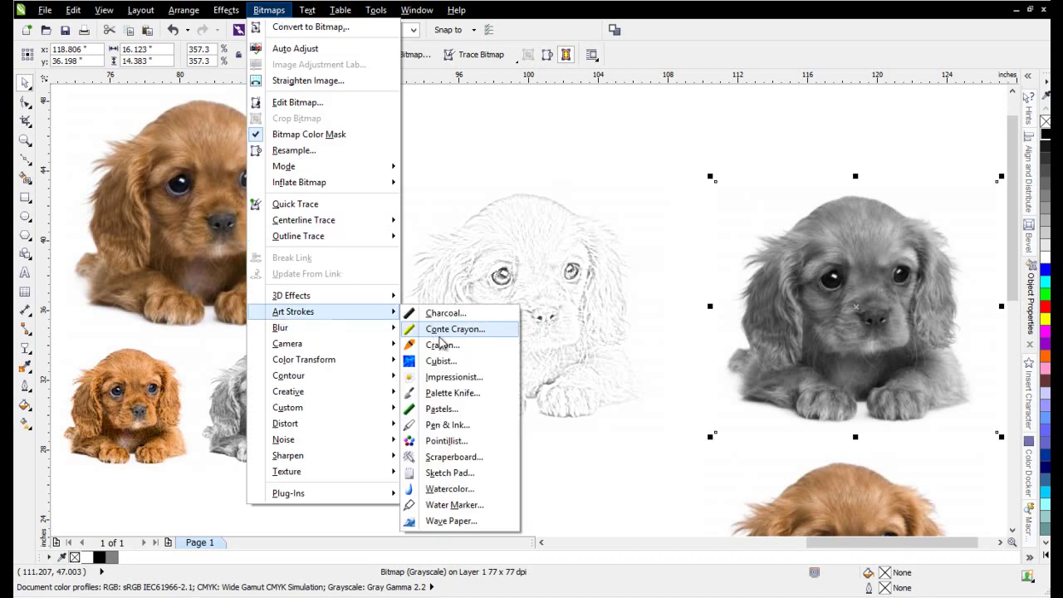
{"action": "left_click", "coordinate": [452, 521]}
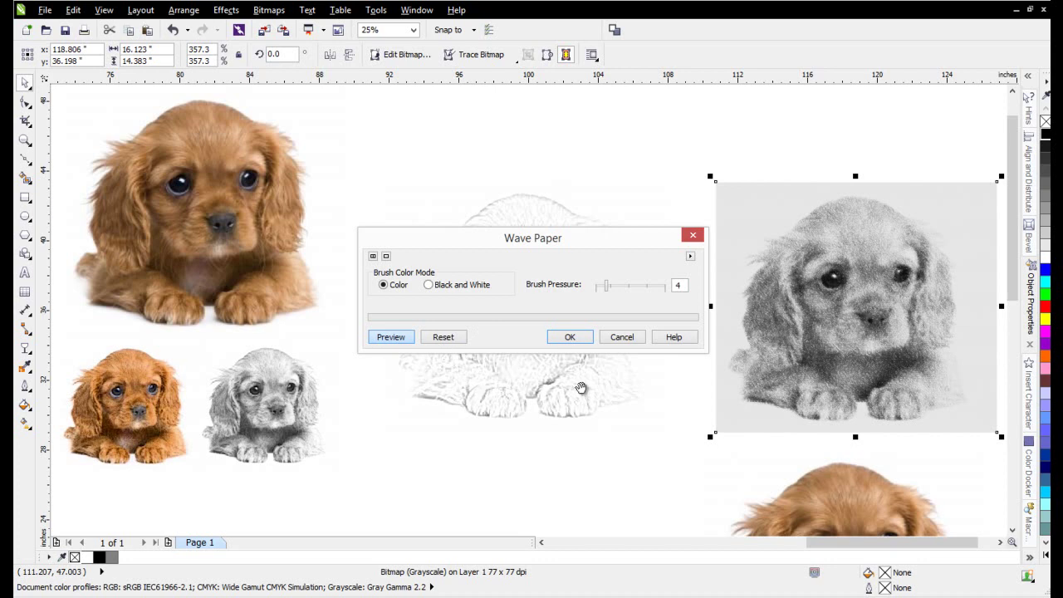
{"action": "left_click", "coordinate": [615, 295]}
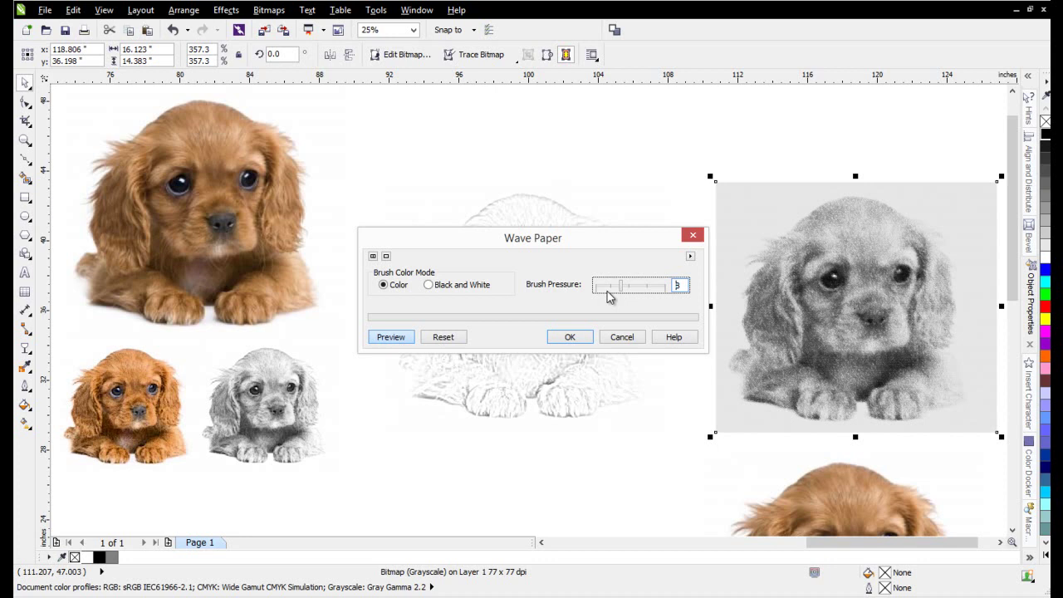
{"action": "left_click_drag", "start_coordinate": [619, 287], "coordinate": [605, 288]}
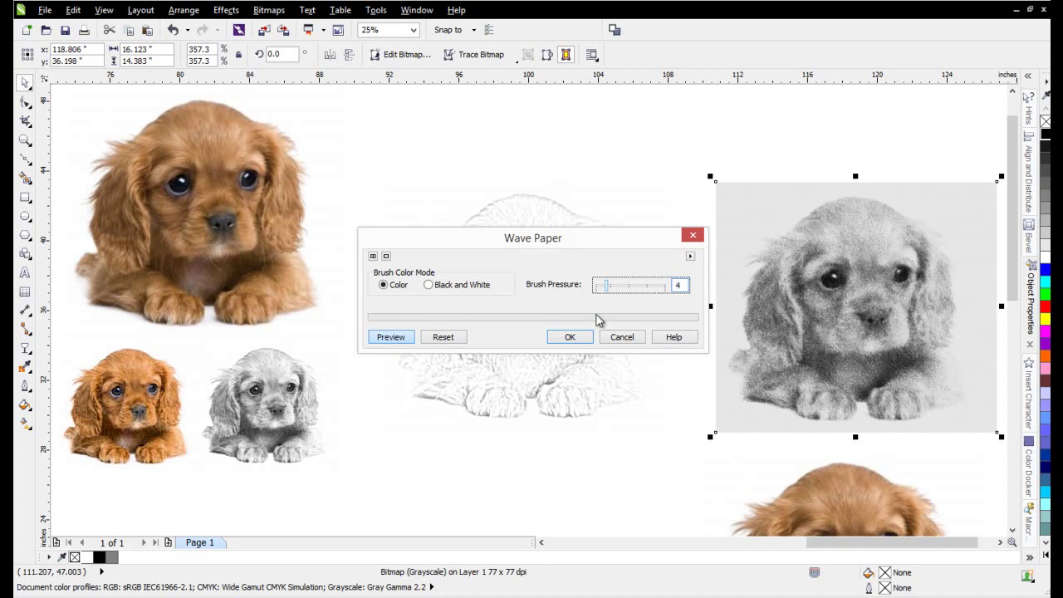
{"action": "left_click", "coordinate": [568, 337]}
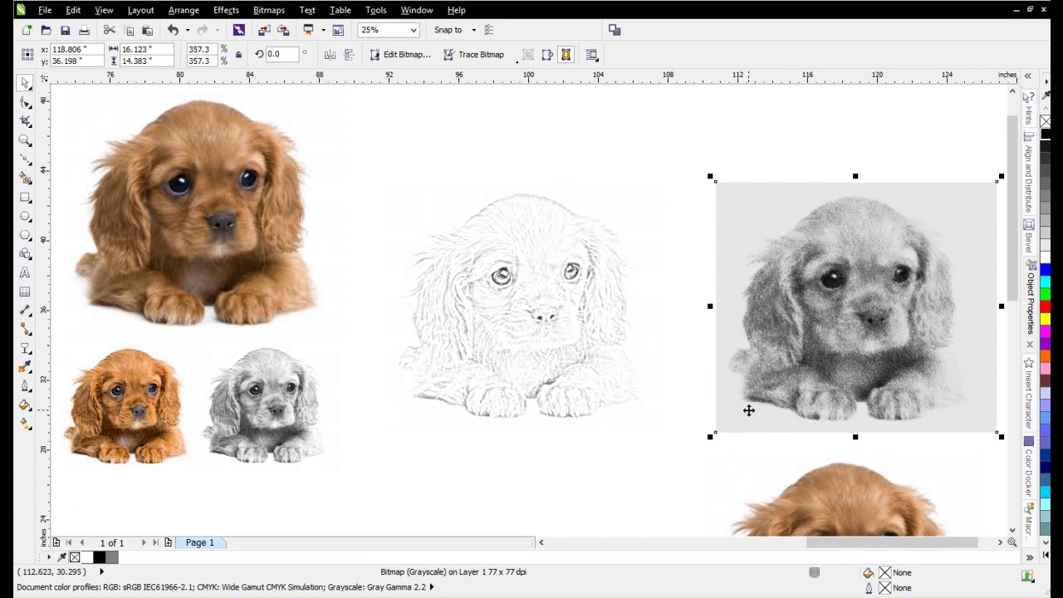
- Apply a Tone Curve moving the white point to input 213 on the textured puppy
{"action": "left_click", "coordinate": [228, 10]}
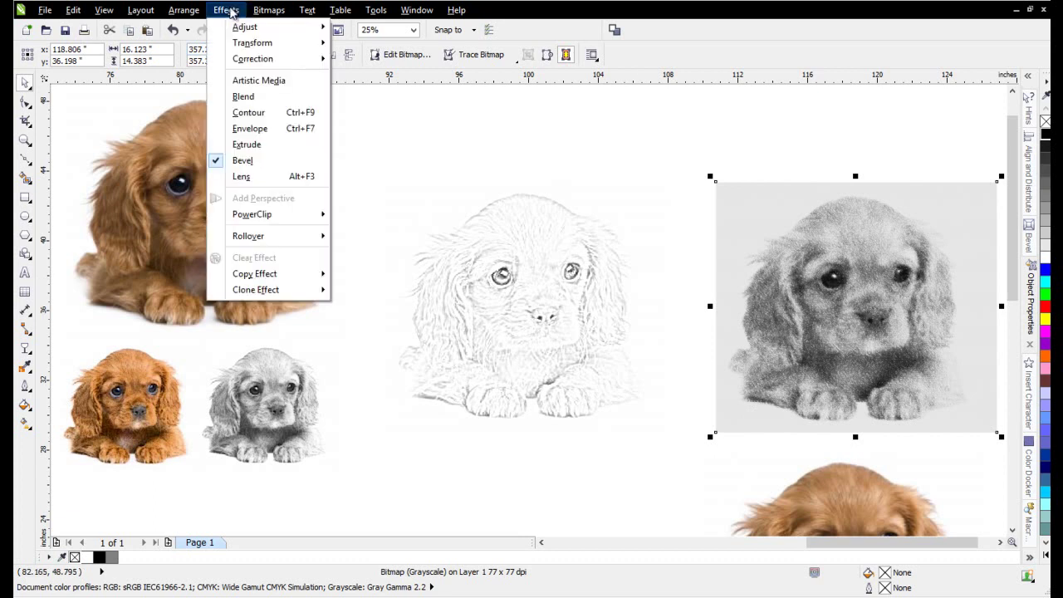
{"action": "mouse_move", "coordinate": [241, 31]}
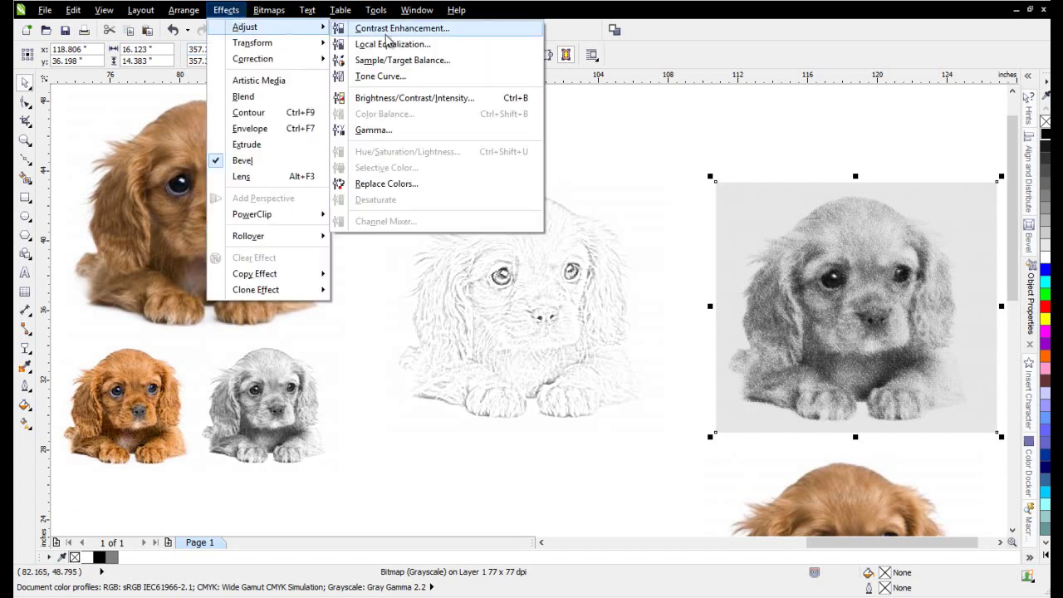
{"action": "left_click", "coordinate": [378, 76]}
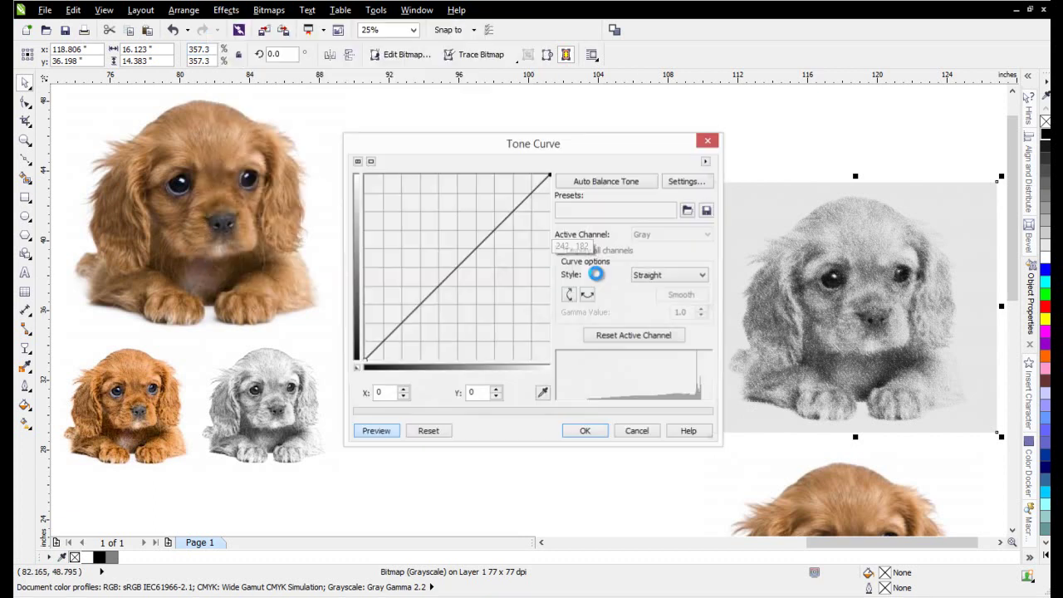
{"action": "left_click", "coordinate": [688, 281]}
{"action": "left_click", "coordinate": [688, 284]}
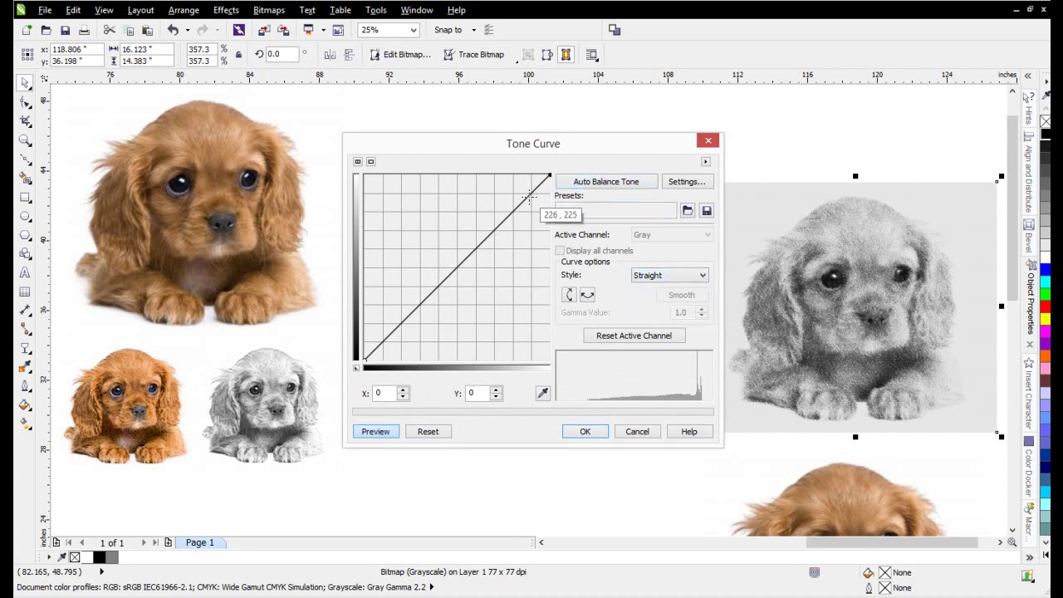
{"action": "left_click_drag", "start_coordinate": [529, 197], "coordinate": [519, 172]}
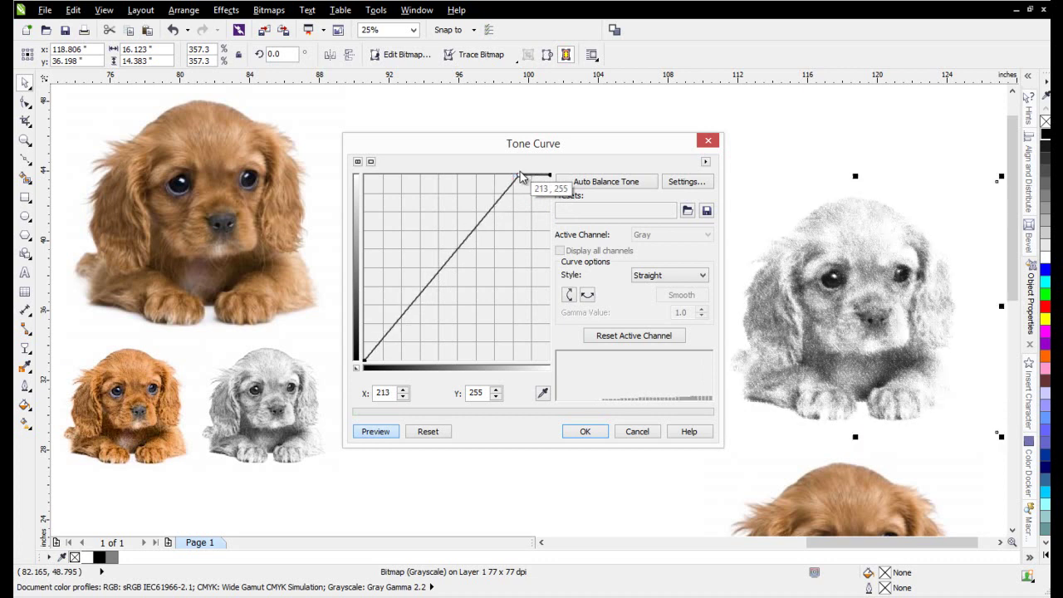
{"action": "left_click", "coordinate": [586, 432]}
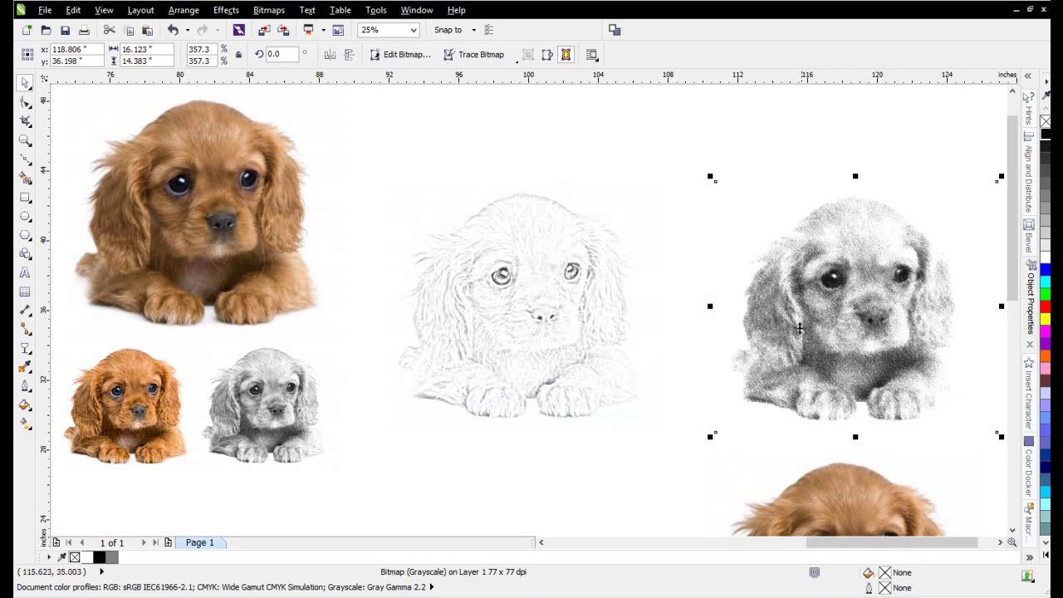
- Stack the stippled puppy onto the middle sketch and merge the objects into one bitmap
{"action": "mouse_move", "coordinate": [872, 311]}
{"action": "left_mouse_down"}
{"action": "mouse_move", "coordinate": [878, 296]}
{"action": "mouse_move", "coordinate": [574, 316]}
{"action": "mouse_move", "coordinate": [555, 301]}
{"action": "left_mouse_up"}
{"action": "left_click_drag", "start_coordinate": [734, 120], "coordinate": [334, 527]}
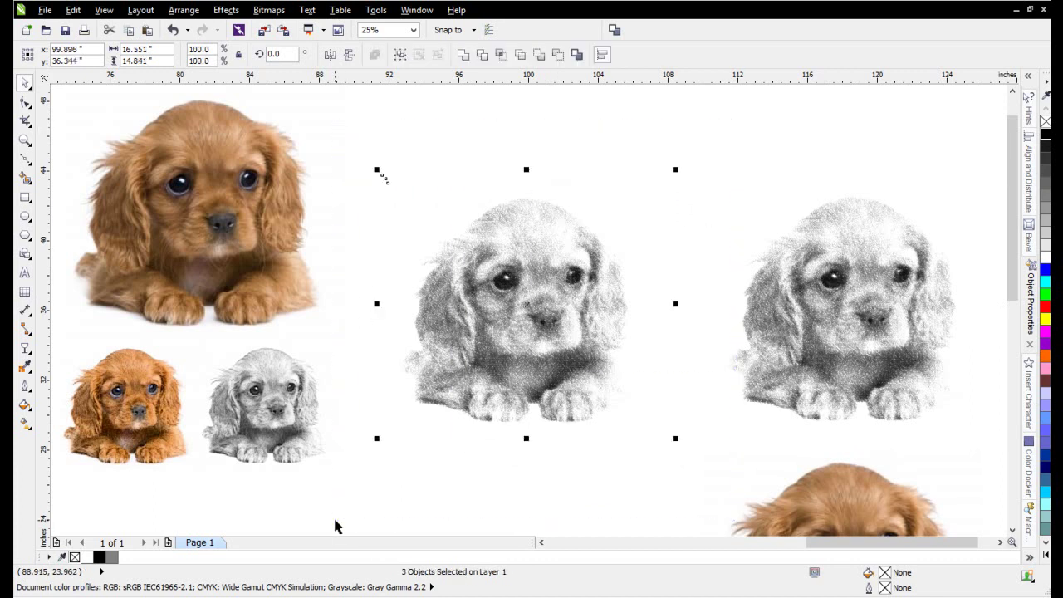
{"action": "key", "text": "ctrl+l"}
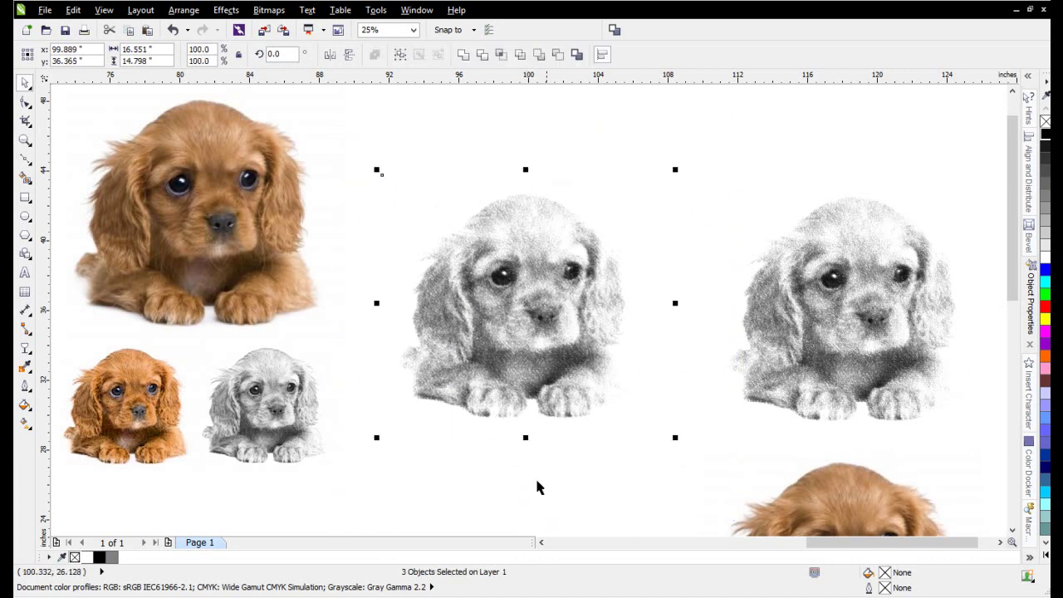
- Give the merged sketch a Uniform Multiply transparency at 16, then deselect it
{"action": "left_click", "coordinate": [26, 349]}
{"action": "left_click", "coordinate": [115, 442]}
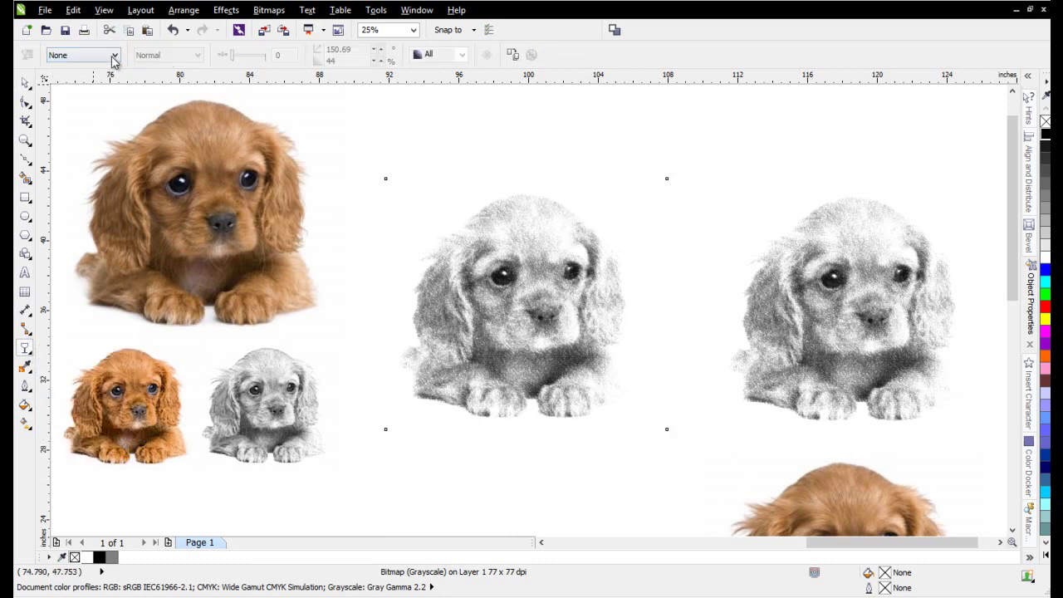
{"action": "left_click", "coordinate": [114, 58]}
{"action": "left_click", "coordinate": [68, 73]}
{"action": "left_click", "coordinate": [164, 56]}
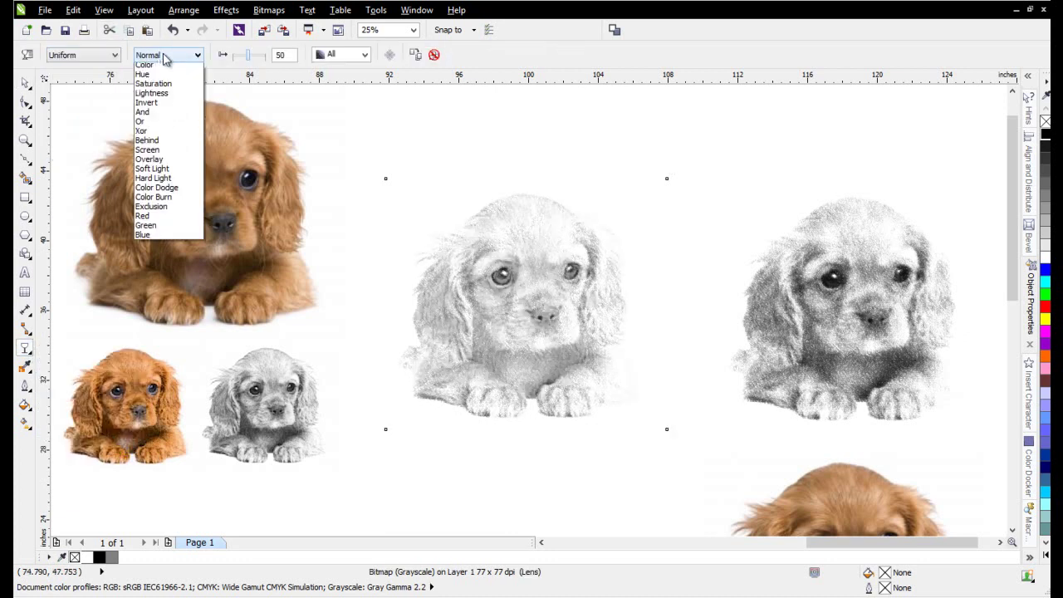
{"action": "left_click", "coordinate": [167, 103]}
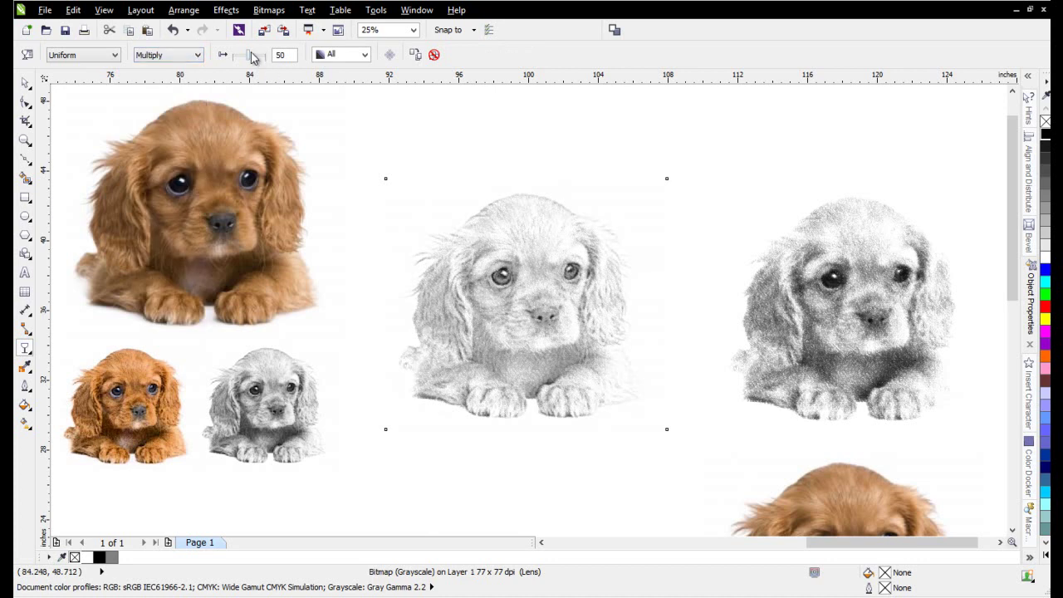
{"action": "left_click_drag", "start_coordinate": [251, 59], "coordinate": [235, 60]}
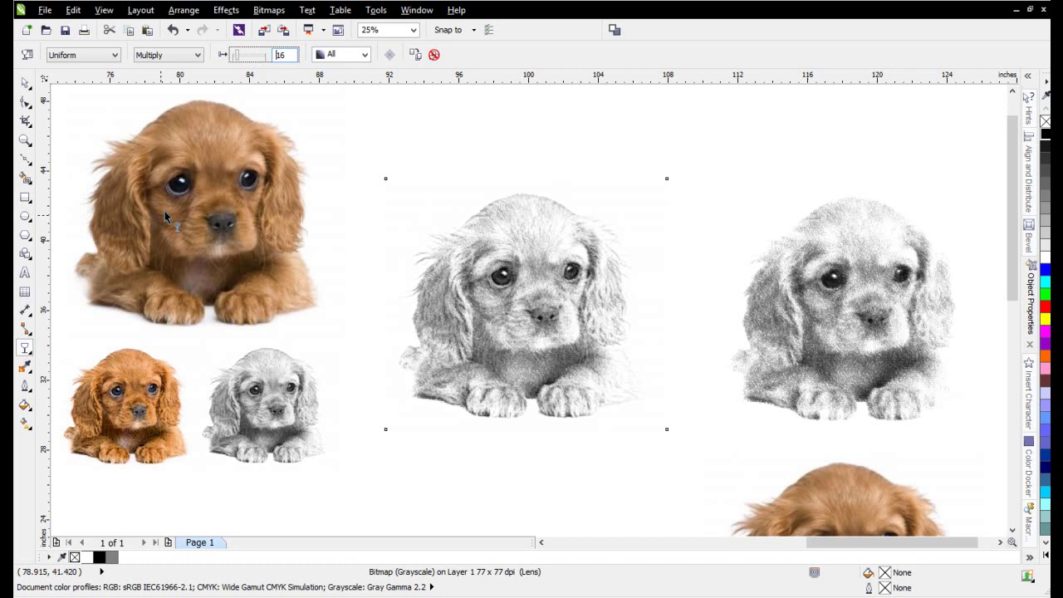
{"action": "left_click", "coordinate": [25, 84]}
{"action": "scroll", "coordinate": [527, 328], "scroll_direction": "up", "scroll_amount": 1}
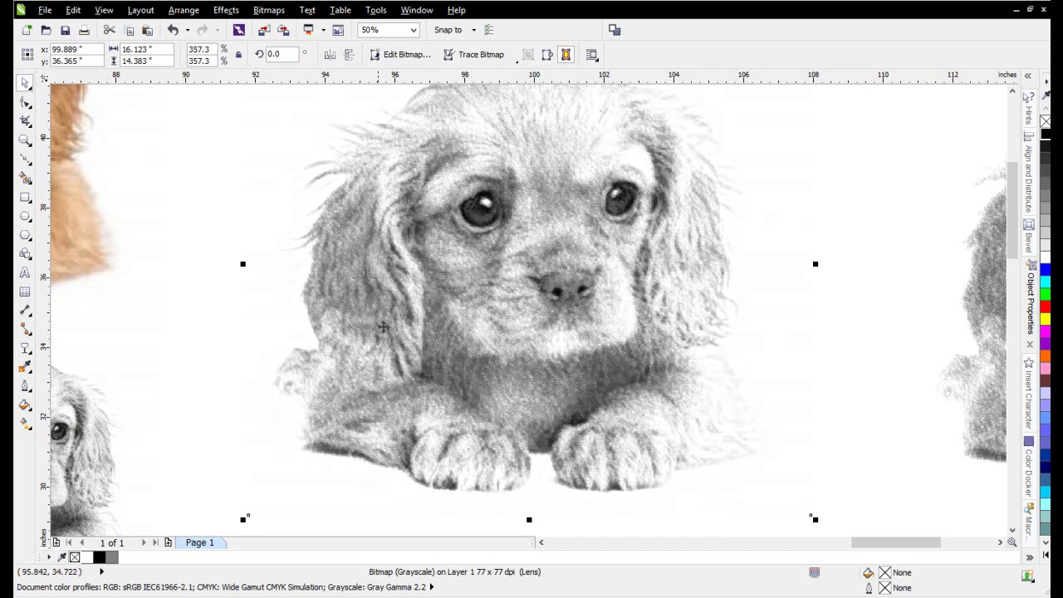
{"action": "scroll", "coordinate": [677, 301], "scroll_direction": "down", "scroll_amount": 1}
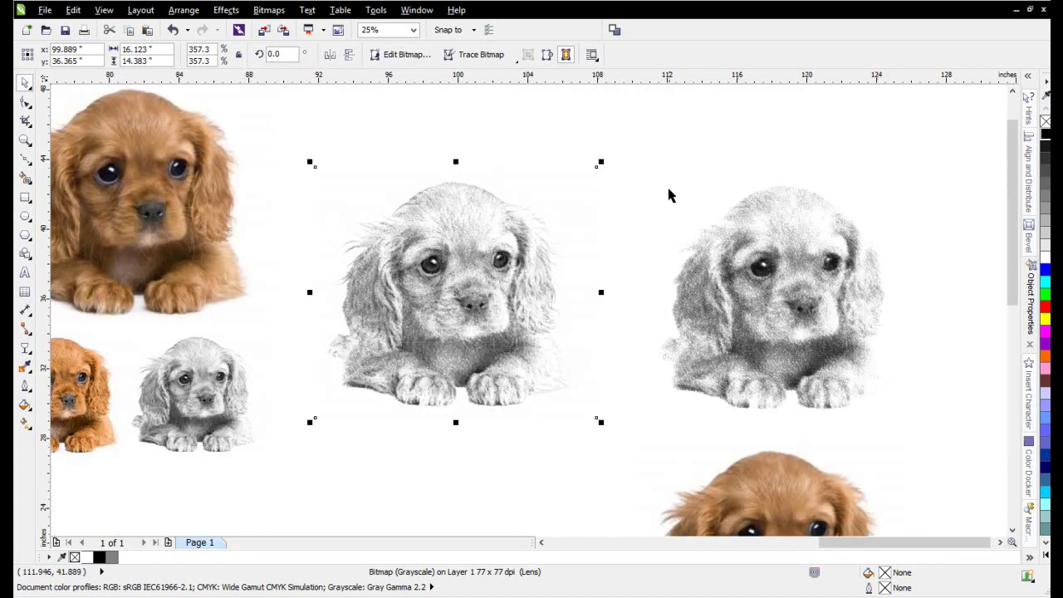
{"action": "left_click", "coordinate": [646, 154]}
- Convert the middle sketch to a 150 dpi RGB bitmap and open it in PHOTO-PAINT
{"action": "mouse_move", "coordinate": [626, 131]}
{"action": "left_mouse_down"}
{"action": "mouse_move", "coordinate": [404, 380]}
{"action": "mouse_move", "coordinate": [263, 456]}
{"action": "left_mouse_up"}
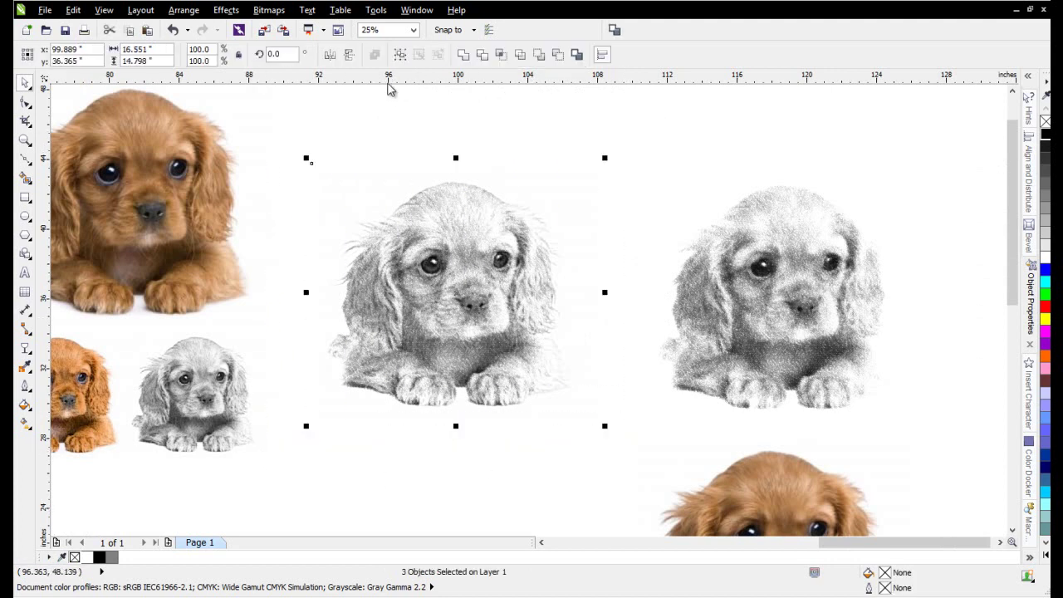
{"action": "left_click", "coordinate": [268, 9]}
{"action": "left_click", "coordinate": [303, 28]}
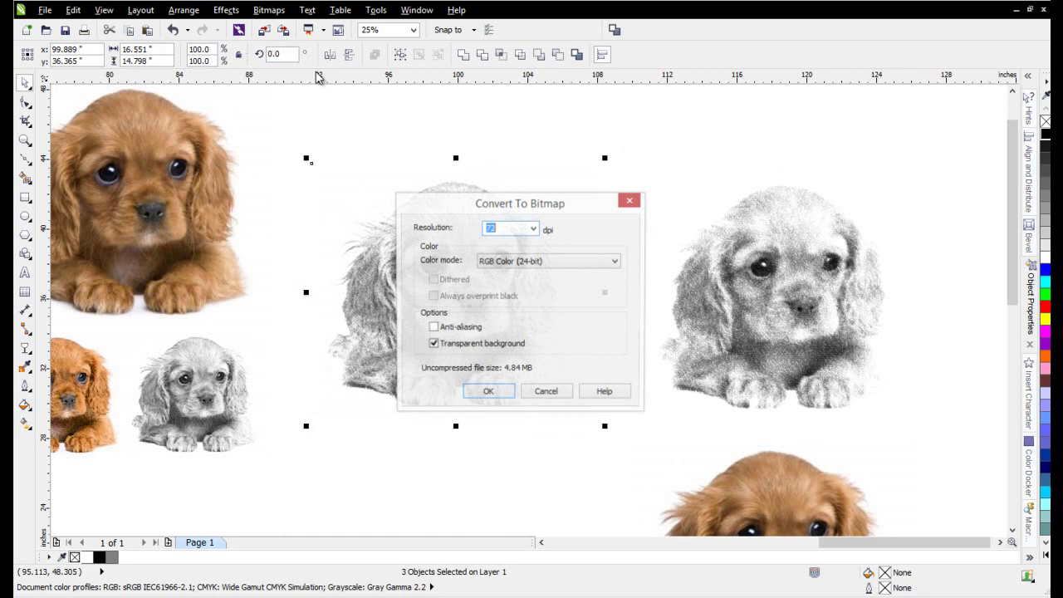
{"action": "left_click", "coordinate": [534, 230]}
{"action": "left_click", "coordinate": [516, 277]}
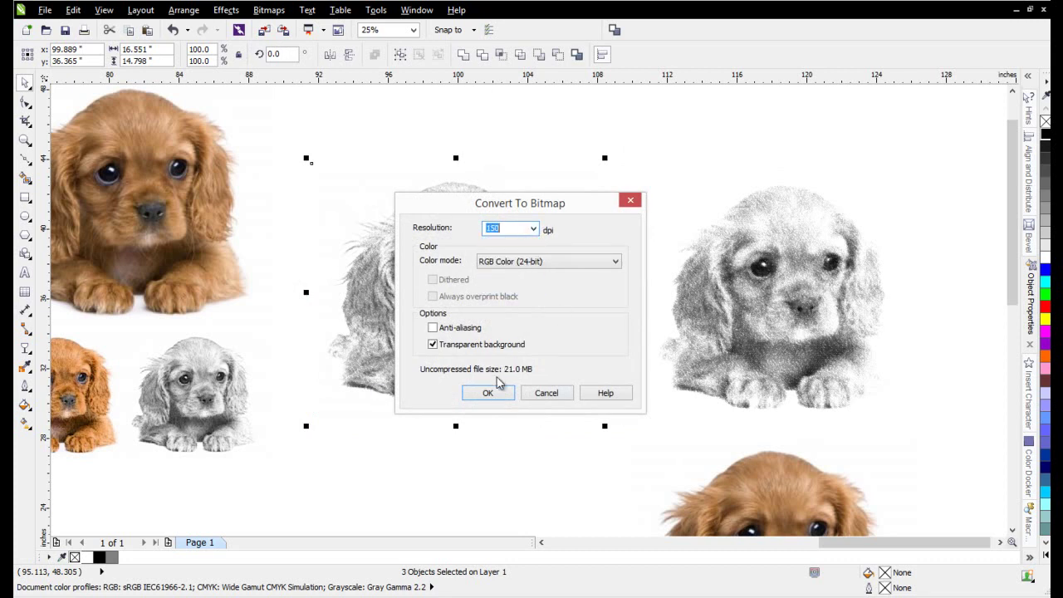
{"action": "left_click", "coordinate": [488, 395]}
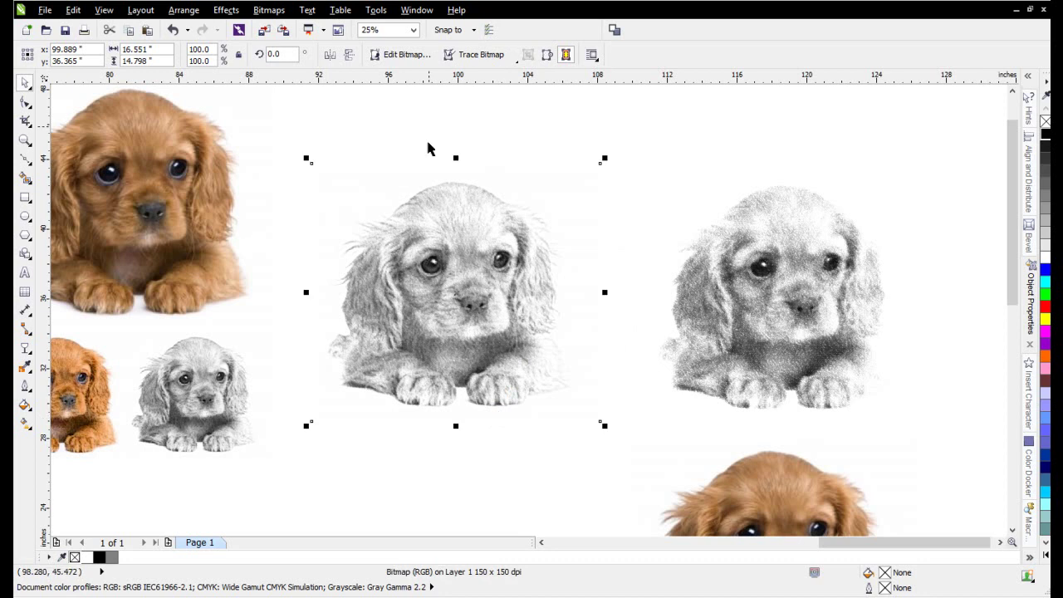
{"action": "left_click", "coordinate": [407, 55]}
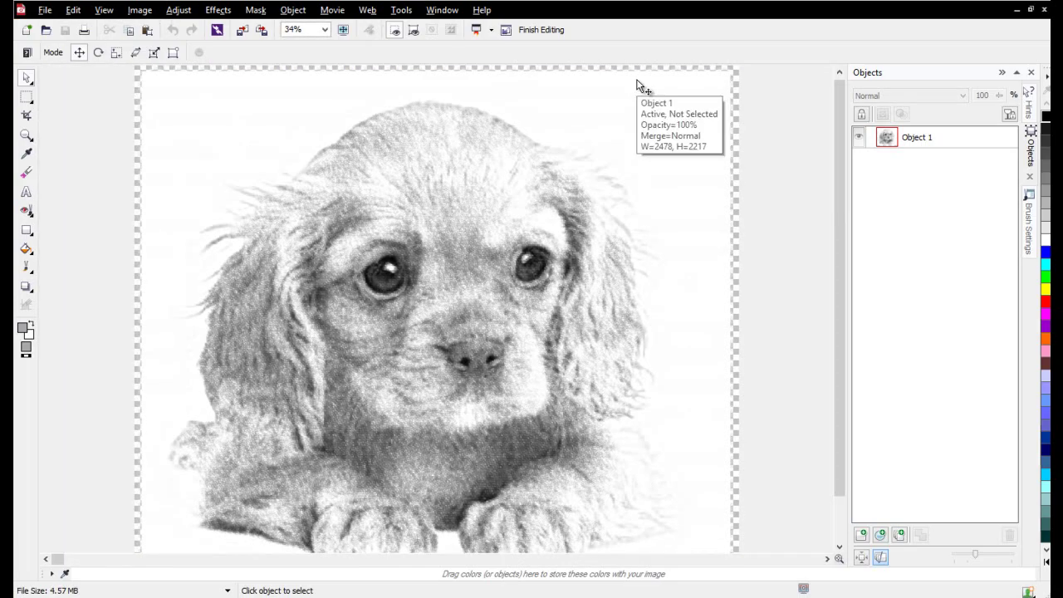
- Set up the Dodge/Burn effect brush with the soft 100 tip at size 181
{"action": "left_click", "coordinate": [34, 273]}
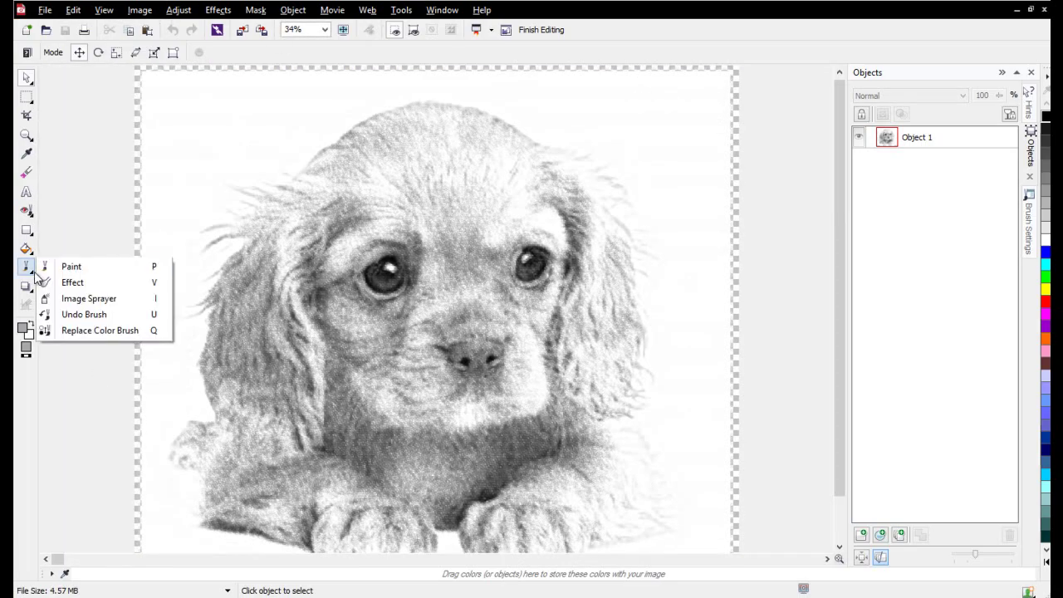
{"action": "left_click", "coordinate": [74, 285]}
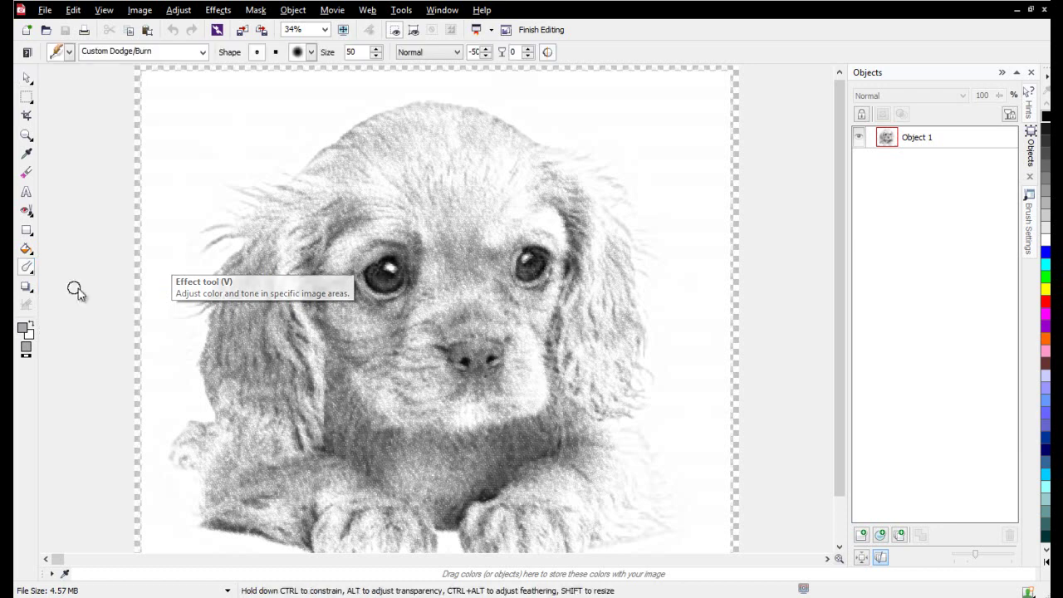
{"action": "left_click", "coordinate": [69, 51]}
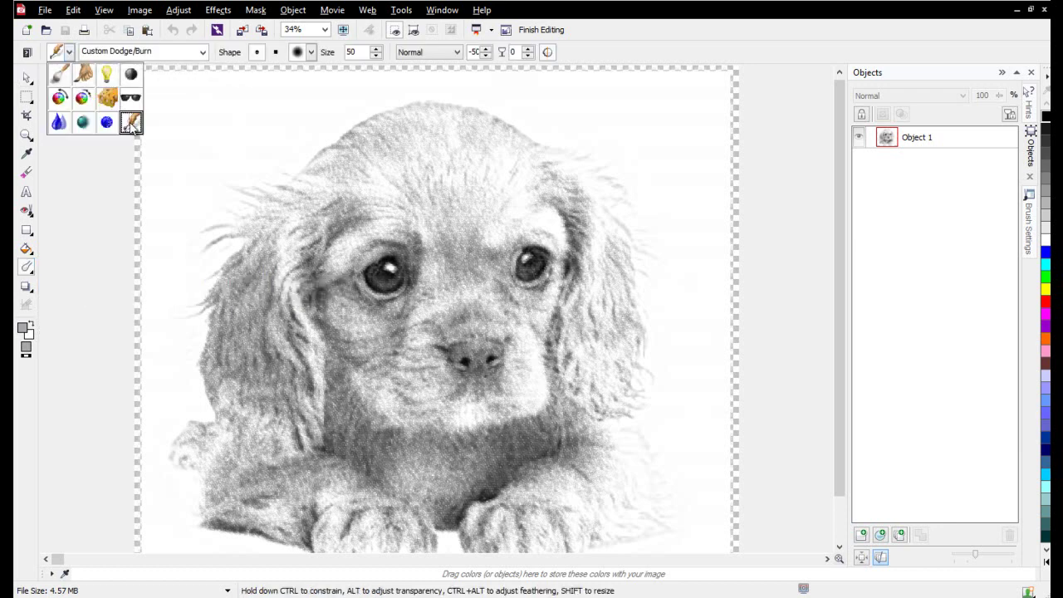
{"action": "left_click", "coordinate": [131, 123]}
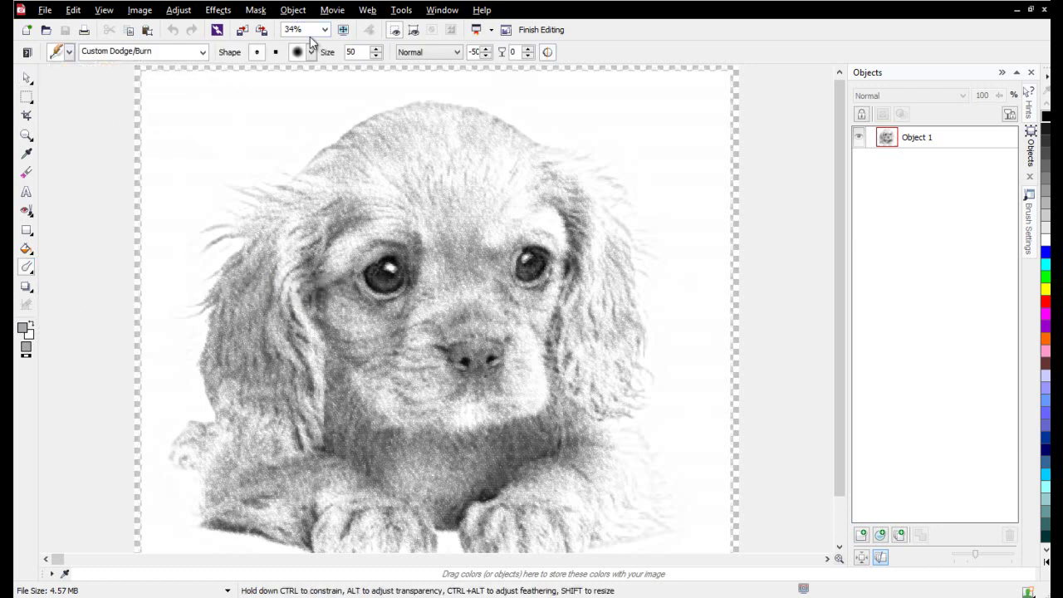
{"action": "left_click", "coordinate": [311, 52]}
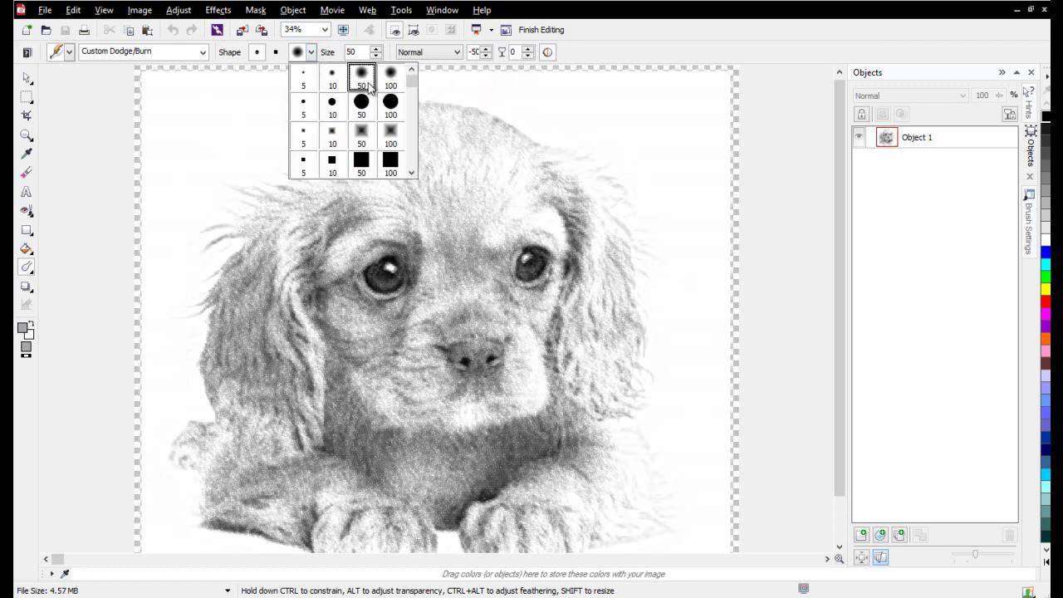
{"action": "left_click", "coordinate": [391, 79]}
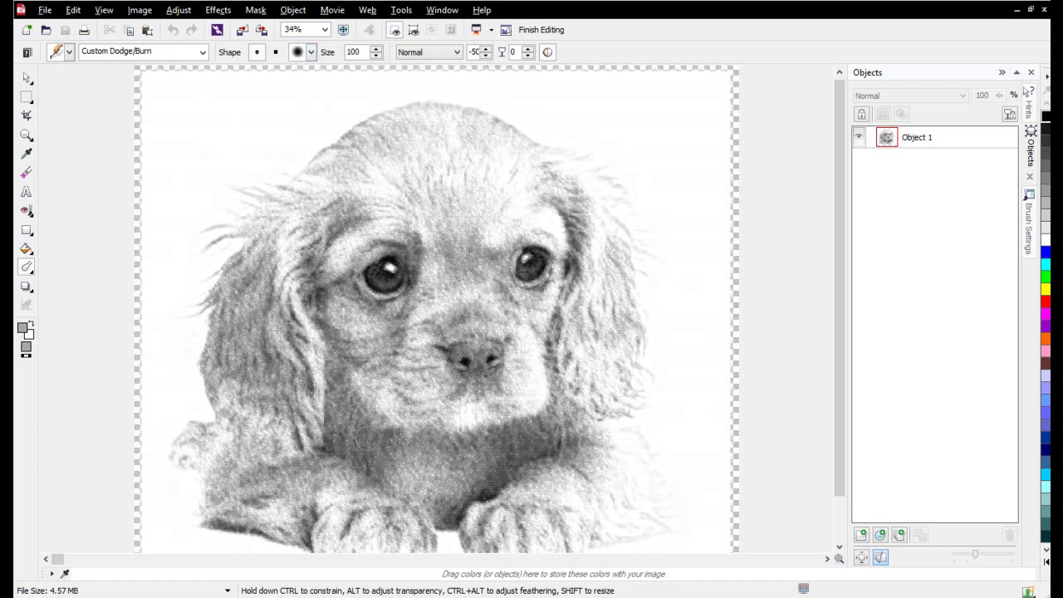
{"action": "left_click_drag", "start_coordinate": [376, 51], "coordinate": [377, 7]}
- Switch the brush to Burn Midtones with the soft 100 tip at size 325
{"action": "left_click", "coordinate": [204, 53]}
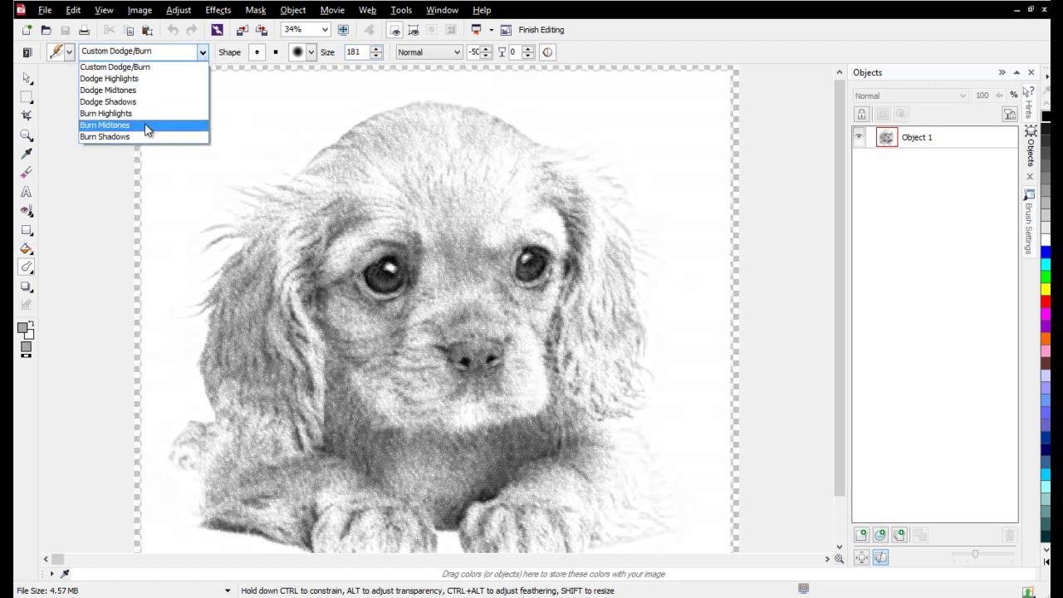
{"action": "left_click", "coordinate": [145, 125]}
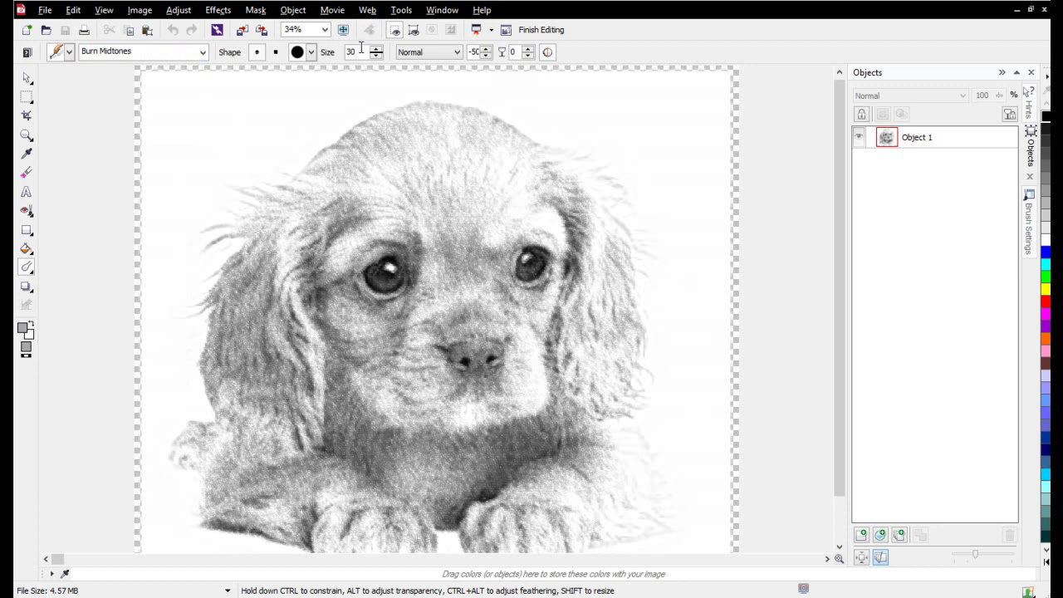
{"action": "left_click", "coordinate": [311, 52]}
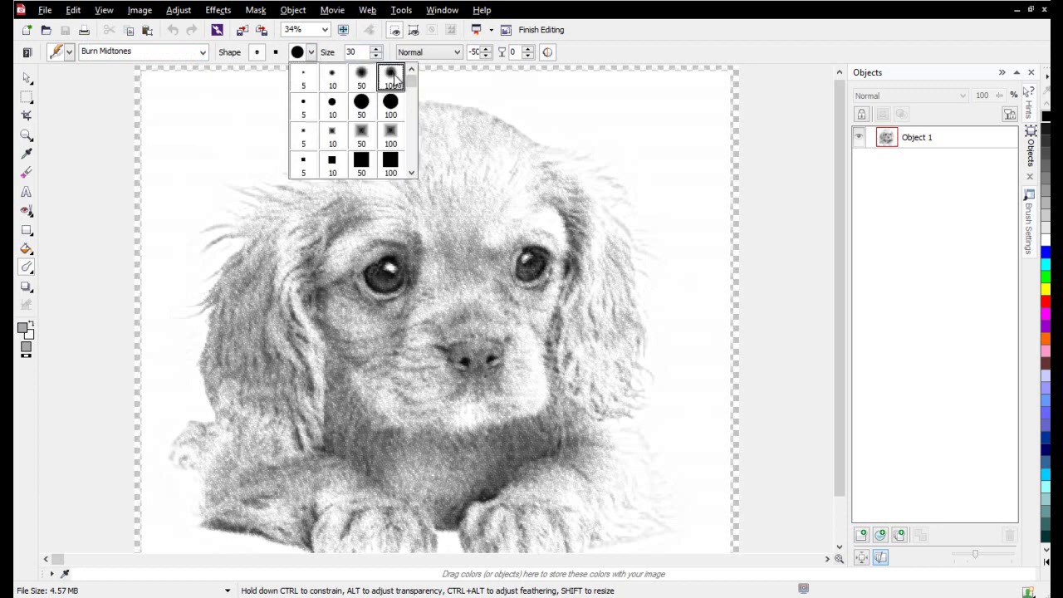
{"action": "left_click", "coordinate": [391, 75]}
{"action": "left_click_drag", "start_coordinate": [377, 51], "coordinate": [384, 29]}
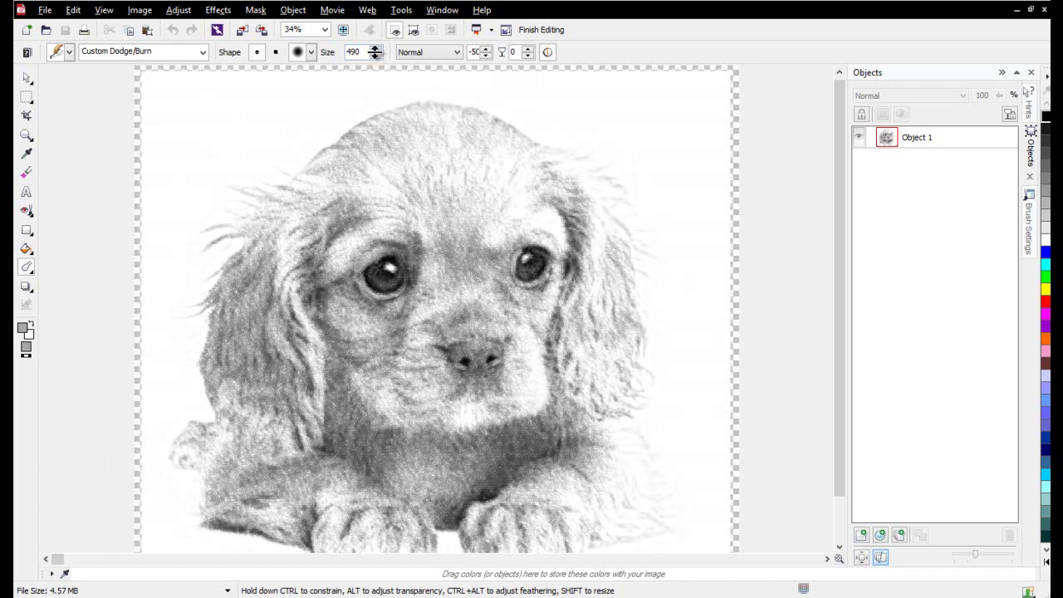
{"action": "left_click_drag", "start_coordinate": [378, 52], "coordinate": [373, 171]}
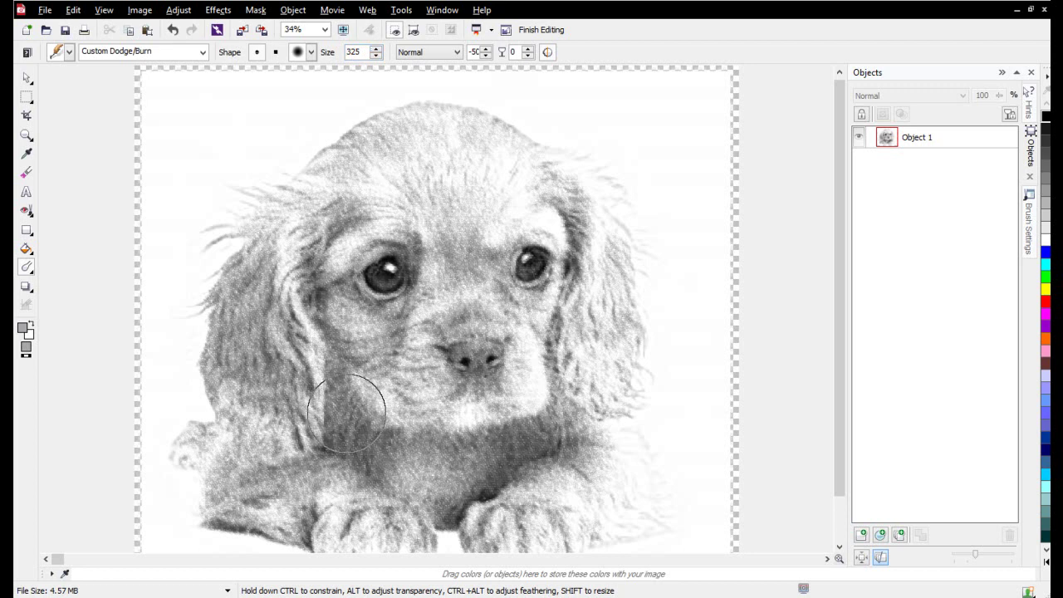
- Burn darker shading over the chest, from the left ear to the paw, and under the chin
{"action": "mouse_move", "coordinate": [329, 387]}
{"action": "left_mouse_down"}
{"action": "mouse_move", "coordinate": [348, 428]}
{"action": "mouse_move", "coordinate": [373, 444]}
{"action": "mouse_move", "coordinate": [422, 442]}
{"action": "mouse_move", "coordinate": [541, 478]}
{"action": "mouse_move", "coordinate": [584, 469]}
{"action": "mouse_move", "coordinate": [560, 452]}
{"action": "mouse_move", "coordinate": [524, 450]}
{"action": "mouse_move", "coordinate": [557, 417]}
{"action": "mouse_move", "coordinate": [556, 313]}
{"action": "mouse_move", "coordinate": [560, 323]}
{"action": "mouse_move", "coordinate": [580, 218]}
{"action": "left_mouse_up"}
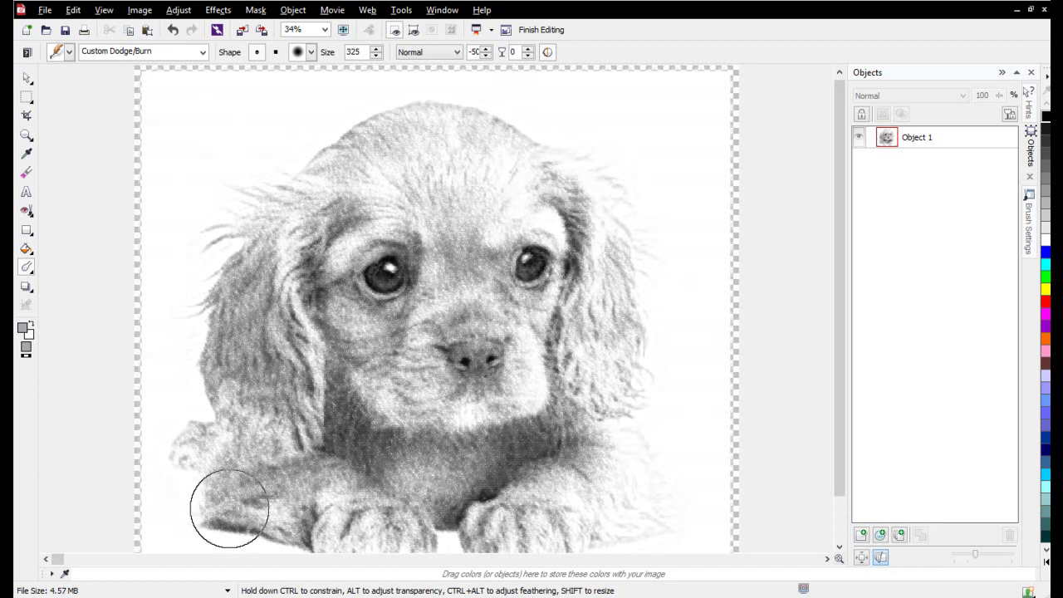
{"action": "mouse_move", "coordinate": [225, 506]}
{"action": "left_mouse_down"}
{"action": "mouse_move", "coordinate": [223, 479]}
{"action": "mouse_move", "coordinate": [237, 489]}
{"action": "mouse_move", "coordinate": [293, 485]}
{"action": "mouse_move", "coordinate": [330, 453]}
{"action": "mouse_move", "coordinate": [345, 473]}
{"action": "left_mouse_up"}
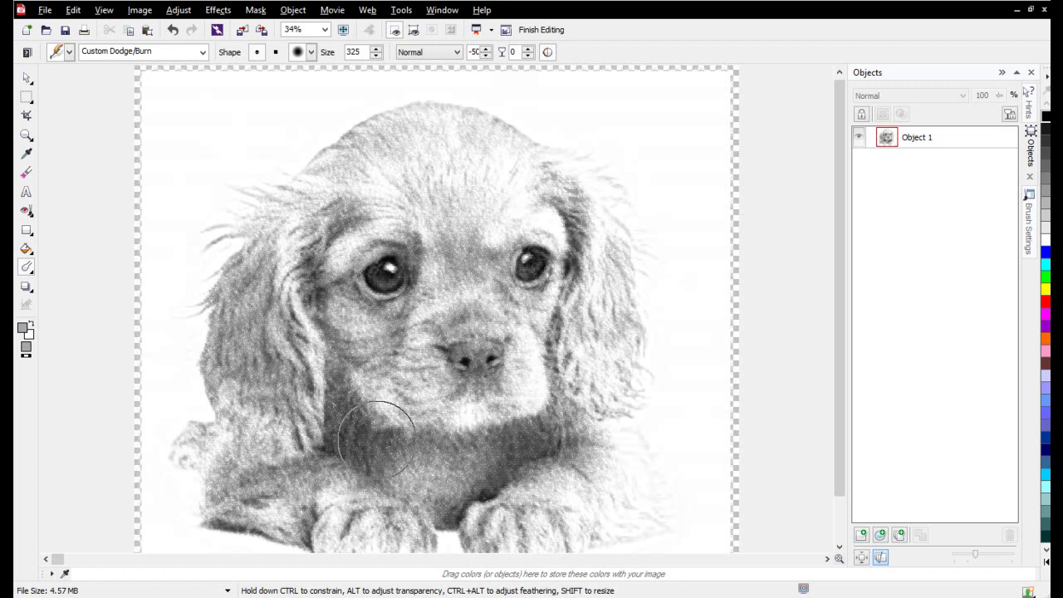
{"action": "mouse_move", "coordinate": [383, 428]}
{"action": "left_mouse_down"}
{"action": "mouse_move", "coordinate": [345, 404]}
{"action": "mouse_move", "coordinate": [368, 434]}
{"action": "left_mouse_up"}
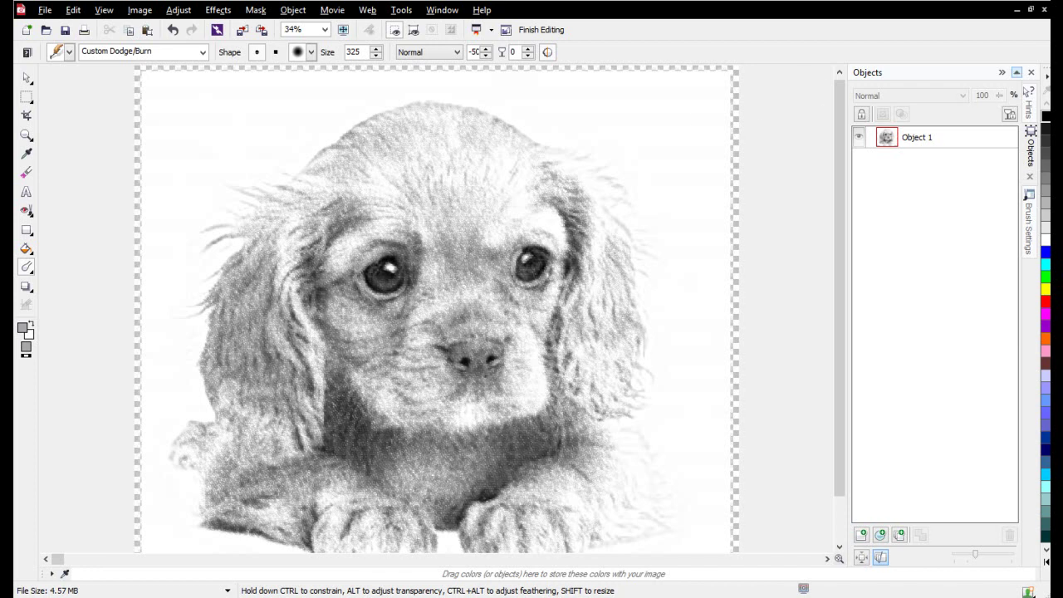
- Save the shaded sketch, return to CorelDRAW and place it beside the colour photo
{"action": "left_click", "coordinate": [66, 30]}
{"action": "left_click", "coordinate": [541, 29]}
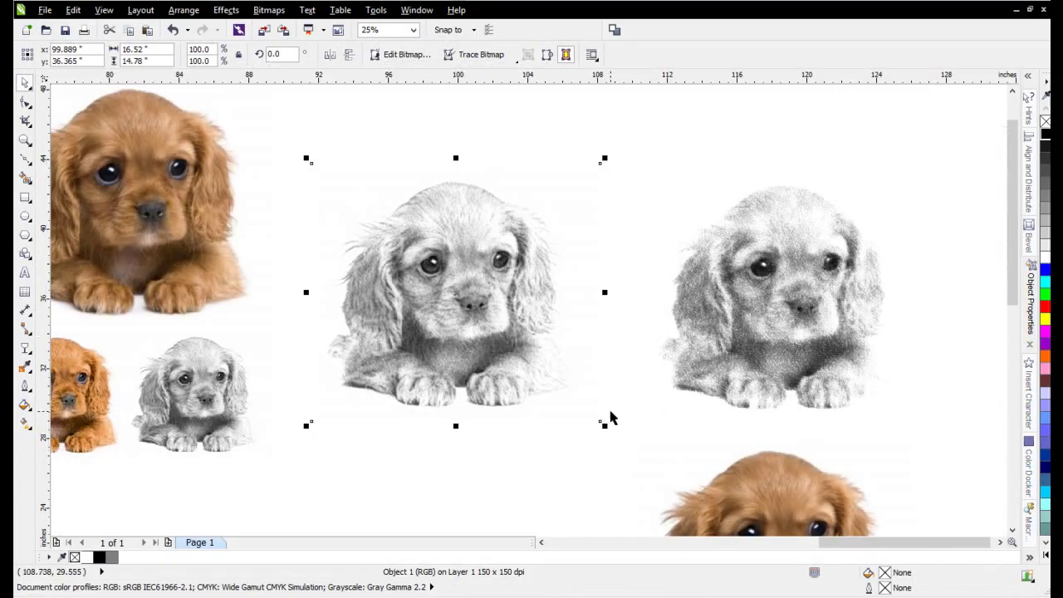
{"action": "left_click", "coordinate": [609, 417]}
{"action": "left_click_drag", "start_coordinate": [486, 364], "coordinate": [440, 287]}
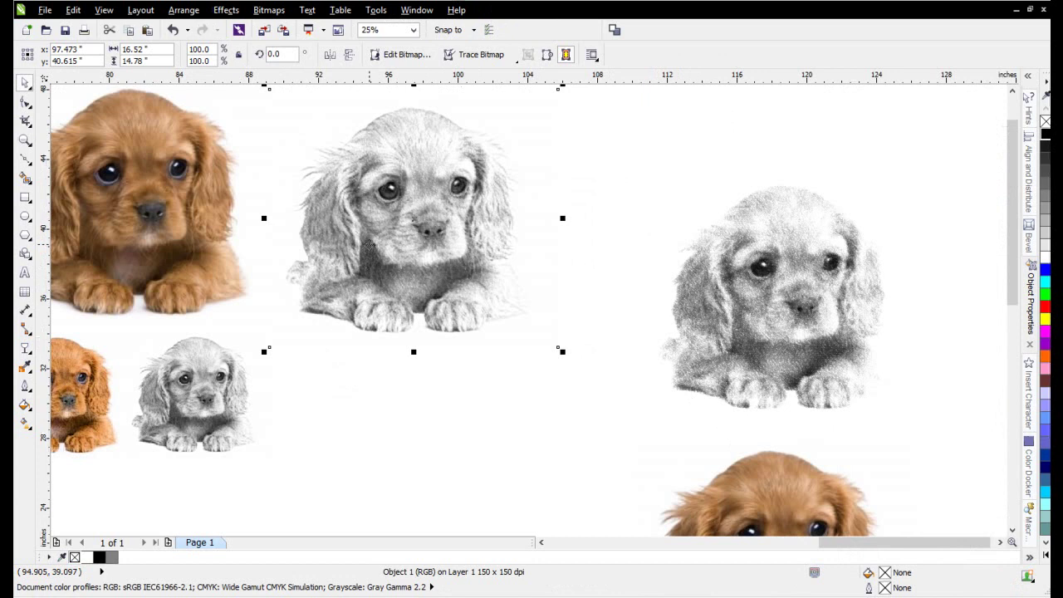
{"action": "scroll", "coordinate": [631, 362], "scroll_direction": "down", "scroll_amount": 2}
{"action": "scroll", "coordinate": [571, 311], "scroll_direction": "up", "scroll_amount": 2}
{"action": "left_click_drag", "start_coordinate": [572, 310], "coordinate": [559, 295]}
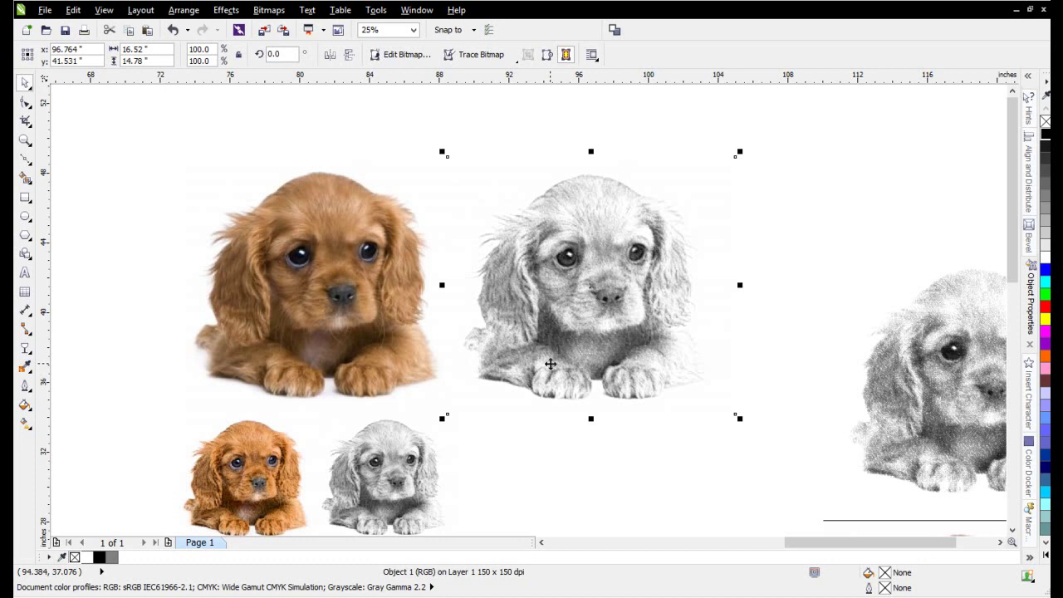
- Delete the leftover grainy sketch puppy on the right
{"action": "scroll", "coordinate": [630, 361], "scroll_direction": "down", "scroll_amount": 2}
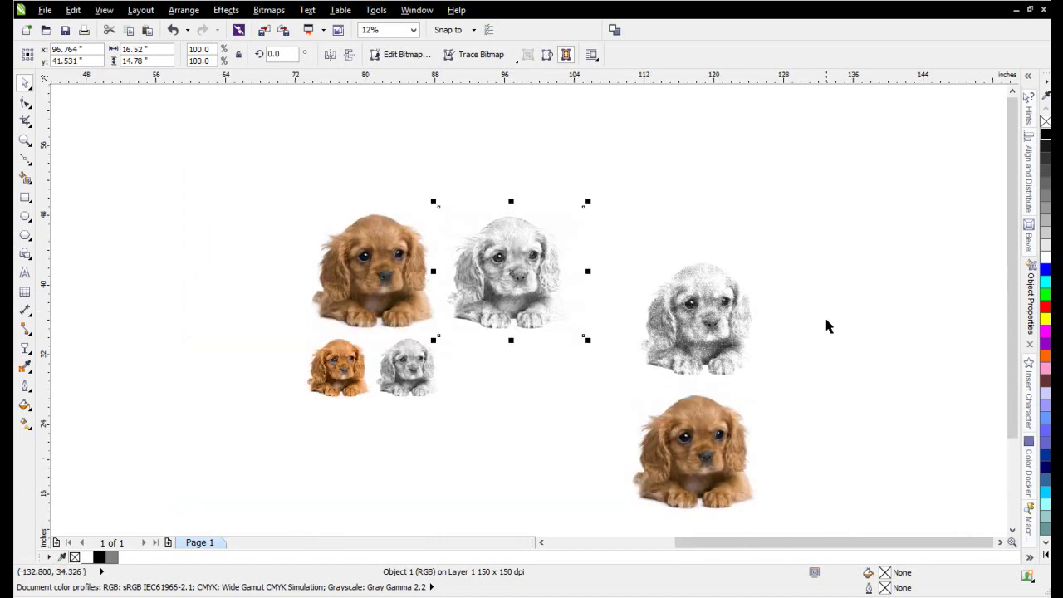
{"action": "left_click_drag", "start_coordinate": [814, 241], "coordinate": [573, 400]}
{"action": "key", "text": "Delete"}
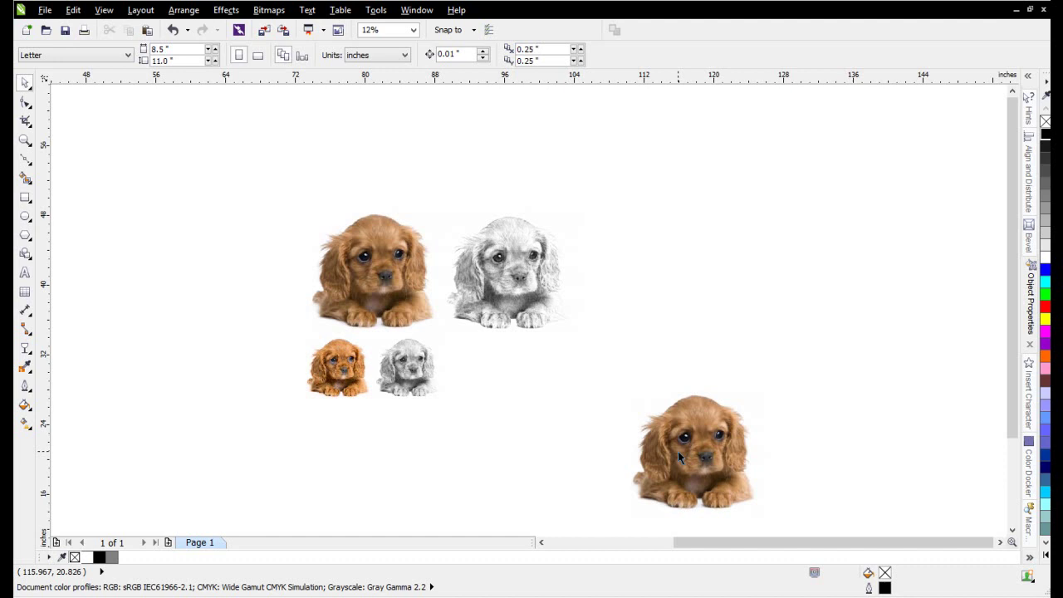
- Place a copy of the brown puppy photo beside the sketch
{"action": "left_click", "coordinate": [678, 451]}
{"action": "left_click_drag", "start_coordinate": [699, 449], "coordinate": [645, 274]}
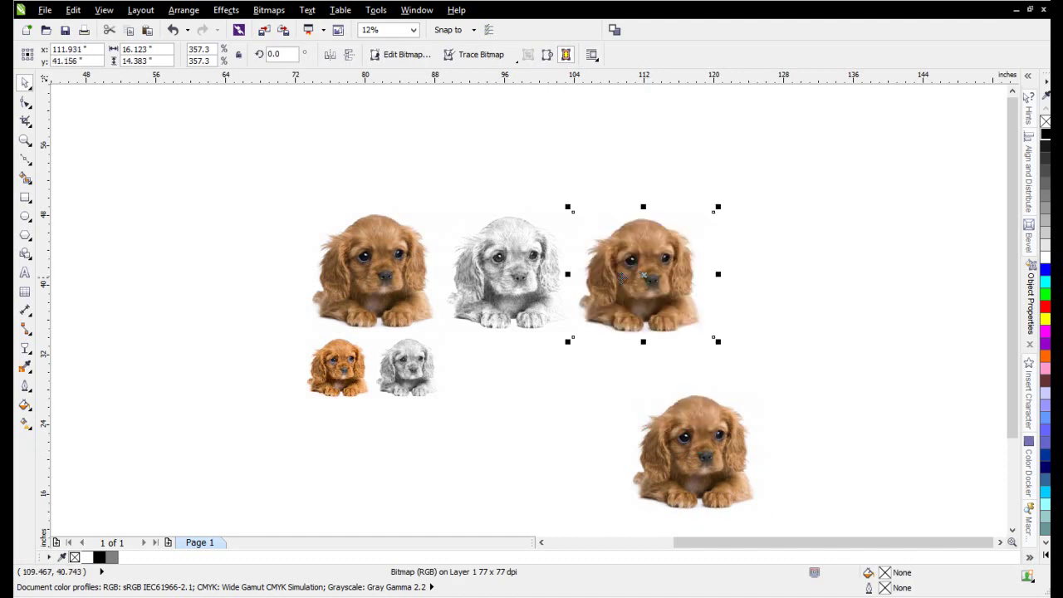
{"action": "scroll", "coordinate": [618, 275], "scroll_direction": "up", "scroll_amount": 1}
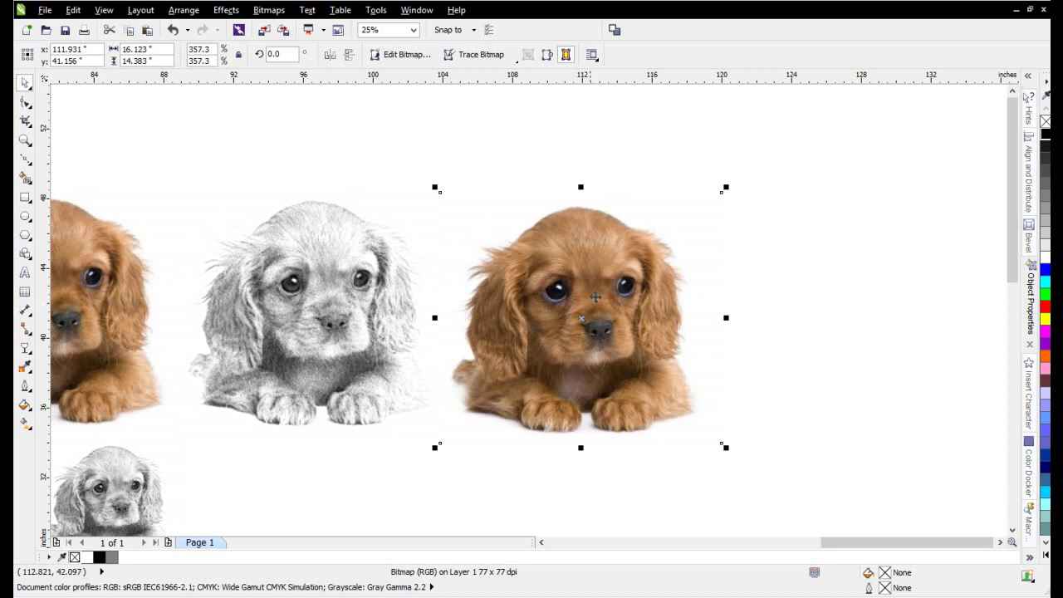
- Zero the Black channel in a CMYK Channel Mixer on the copy, then move it right
{"action": "left_click", "coordinate": [228, 15]}
{"action": "mouse_move", "coordinate": [245, 27]}
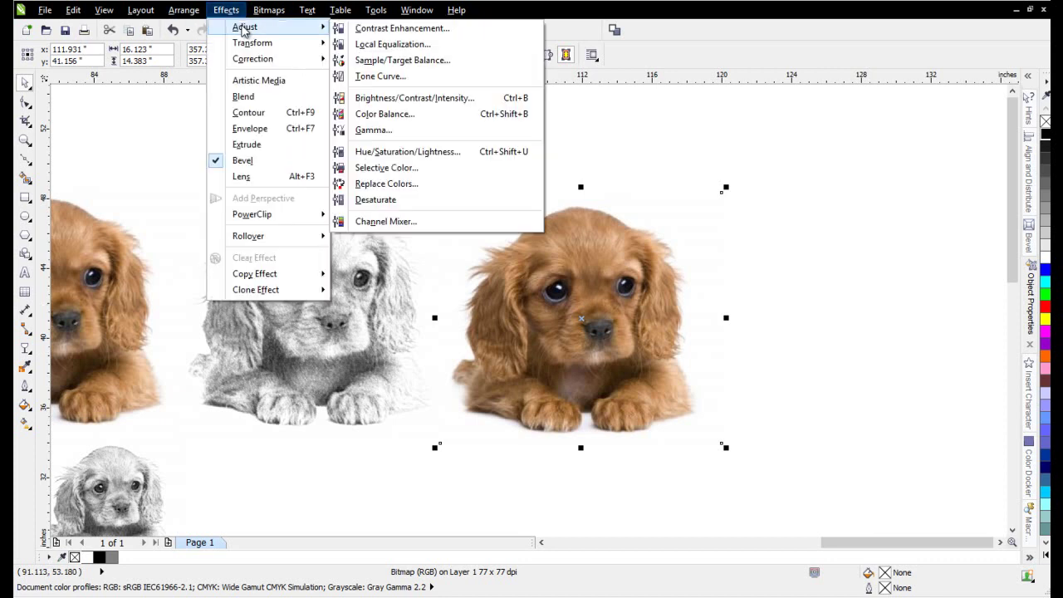
{"action": "left_click", "coordinate": [438, 223]}
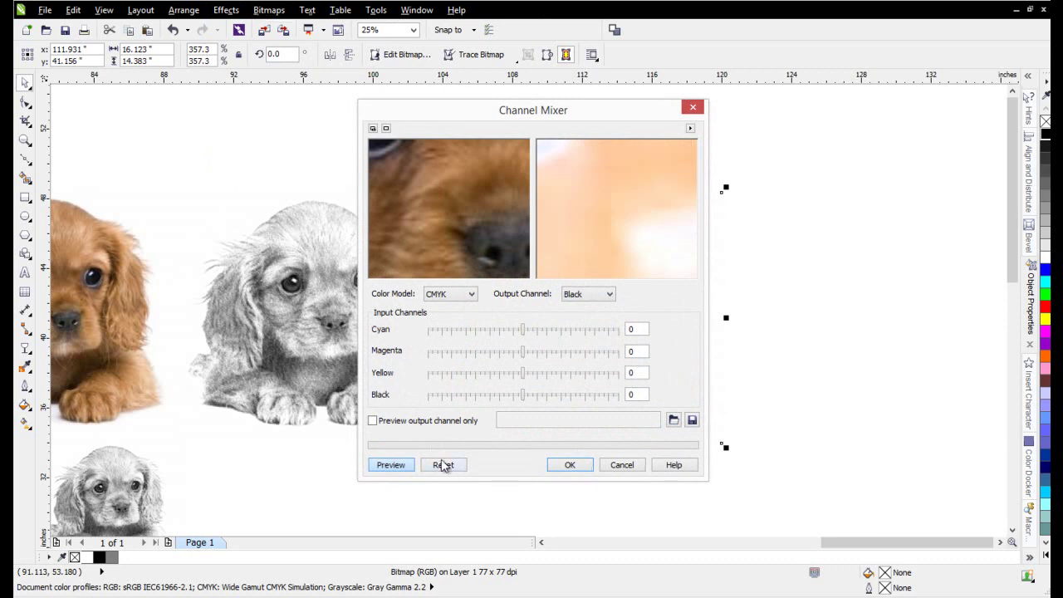
{"action": "left_click", "coordinate": [443, 465]}
{"action": "left_click", "coordinate": [469, 294]}
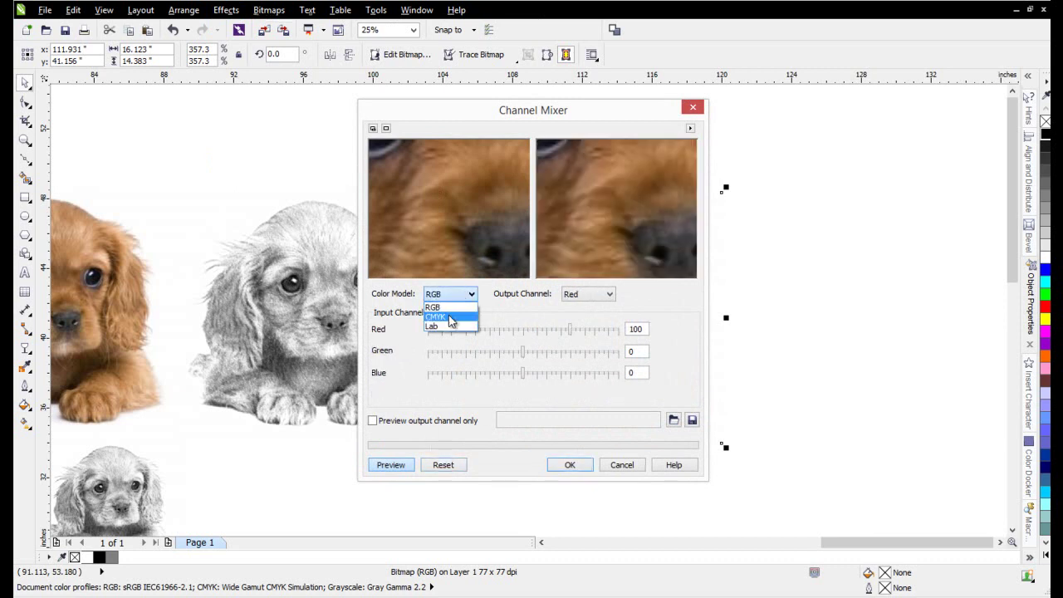
{"action": "left_click", "coordinate": [437, 315]}
{"action": "left_click", "coordinate": [602, 298]}
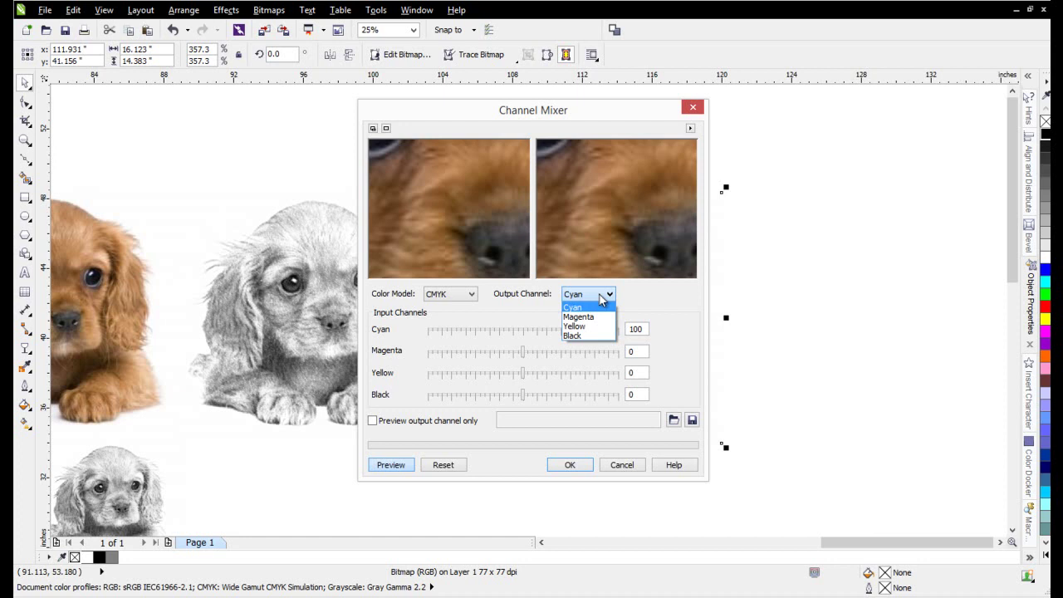
{"action": "left_click", "coordinate": [590, 336]}
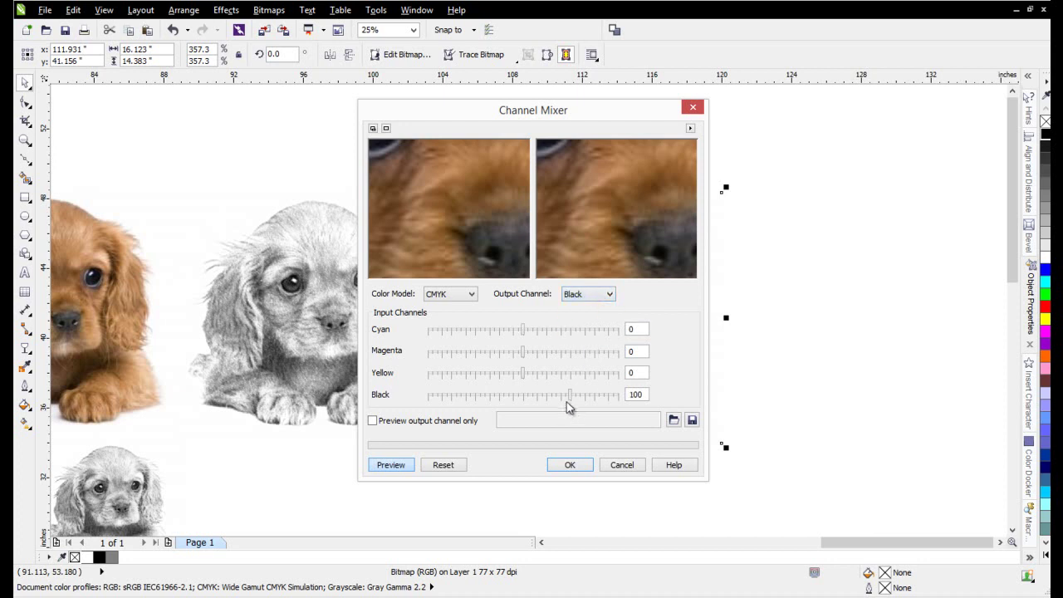
{"action": "left_click", "coordinate": [524, 397]}
{"action": "left_click", "coordinate": [569, 467]}
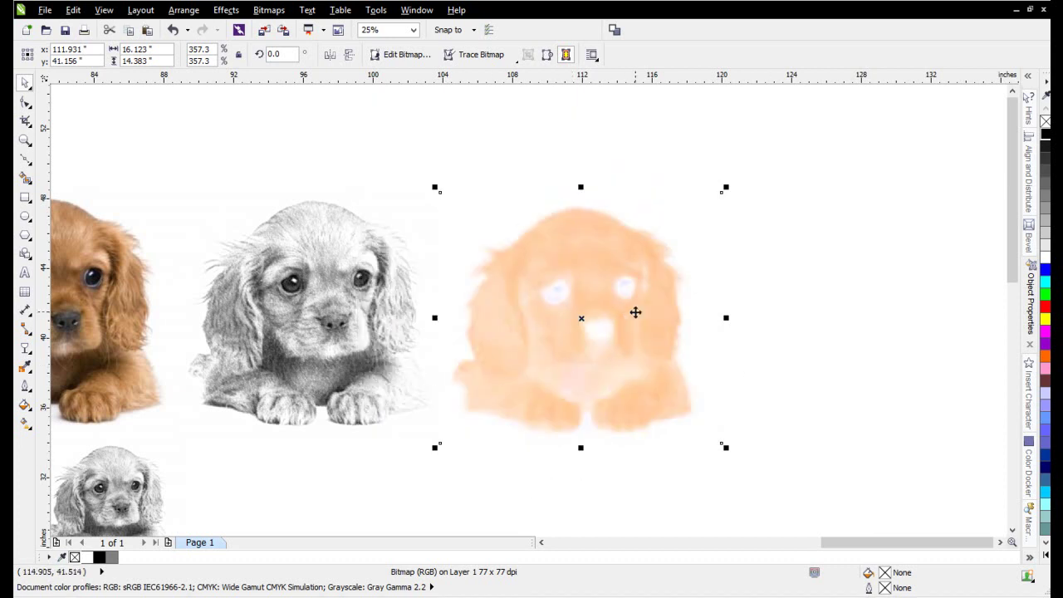
{"action": "left_click_drag", "start_coordinate": [660, 308], "coordinate": [739, 307]}
- Copy the sketch over the orange puppy and center-align the two
{"action": "left_click", "coordinate": [305, 270]}
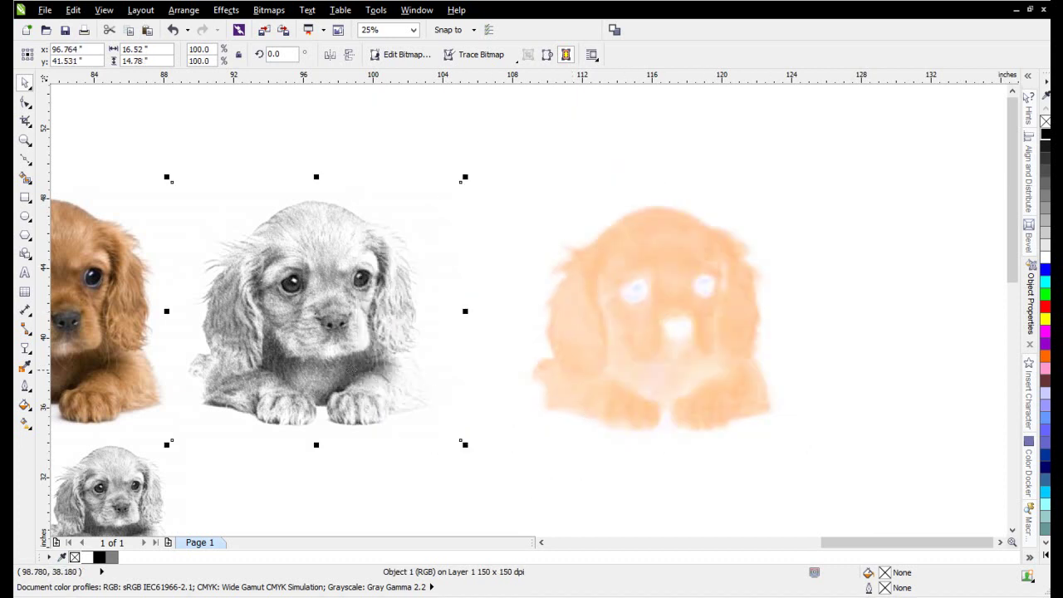
{"action": "left_click_drag", "start_coordinate": [304, 300], "coordinate": [637, 316]}
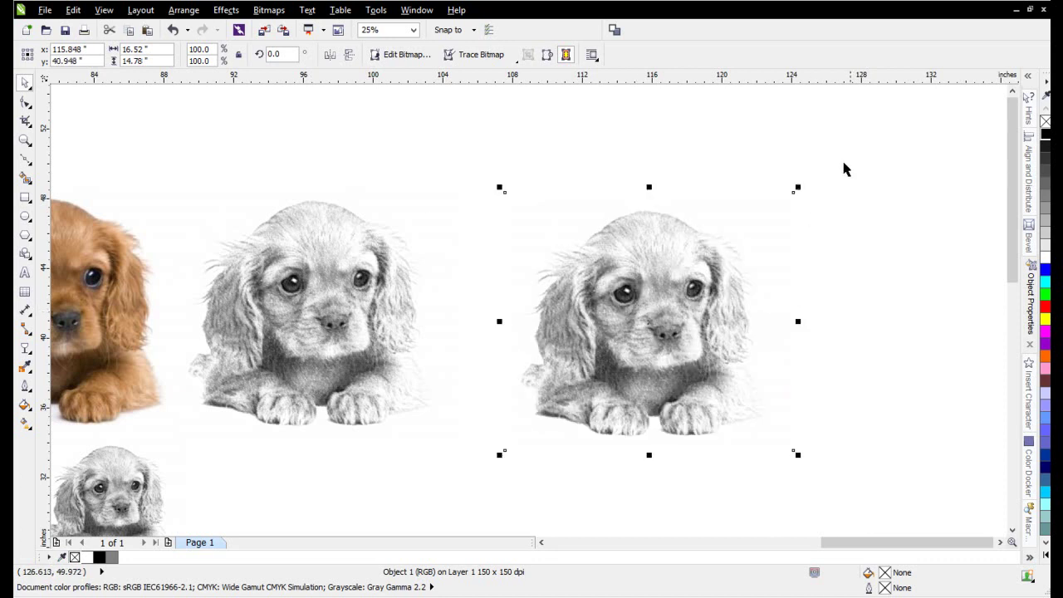
{"action": "mouse_move", "coordinate": [873, 147]}
{"action": "left_mouse_down"}
{"action": "mouse_move", "coordinate": [527, 435]}
{"action": "mouse_move", "coordinate": [418, 504]}
{"action": "mouse_move", "coordinate": [450, 515]}
{"action": "left_mouse_up"}
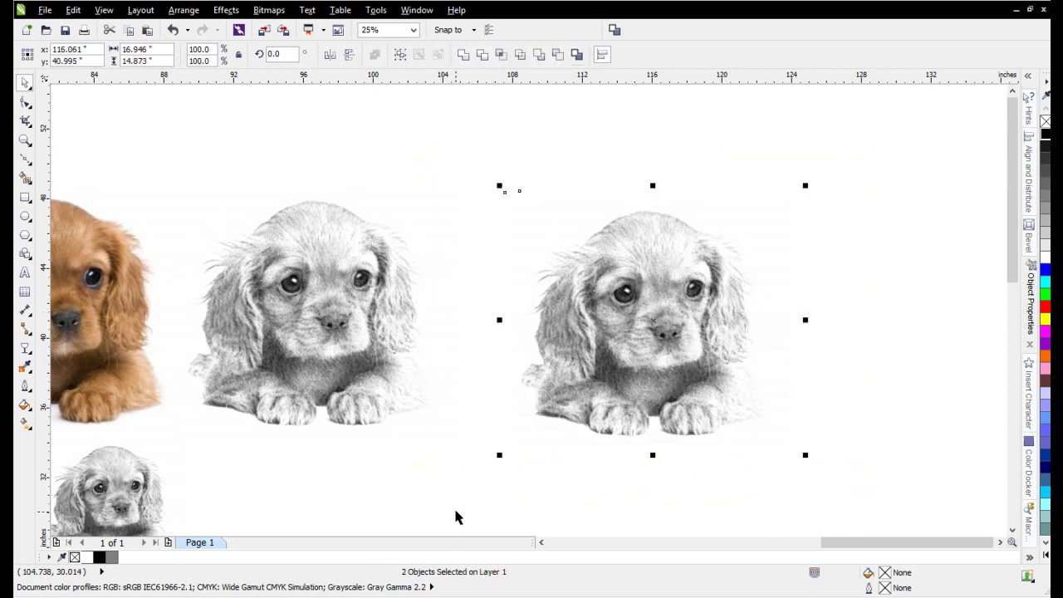
{"action": "key", "text": "c"}
{"action": "left_click", "coordinate": [936, 326]}
{"action": "left_click", "coordinate": [653, 318]}
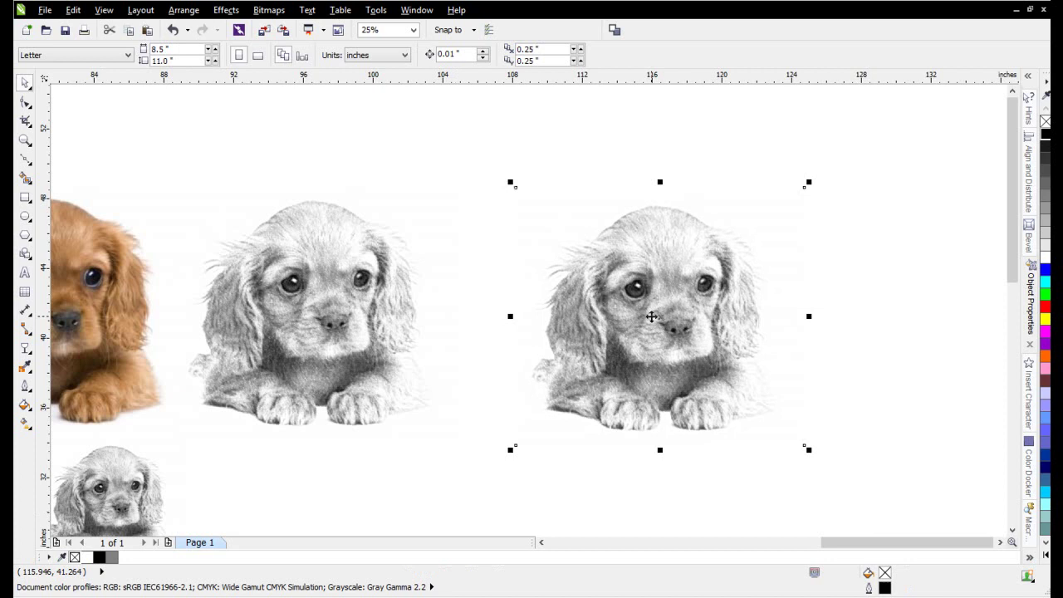
- Give the sketch copy Uniform transparency in Multiply mode at amount 0
{"action": "left_click", "coordinate": [28, 349]}
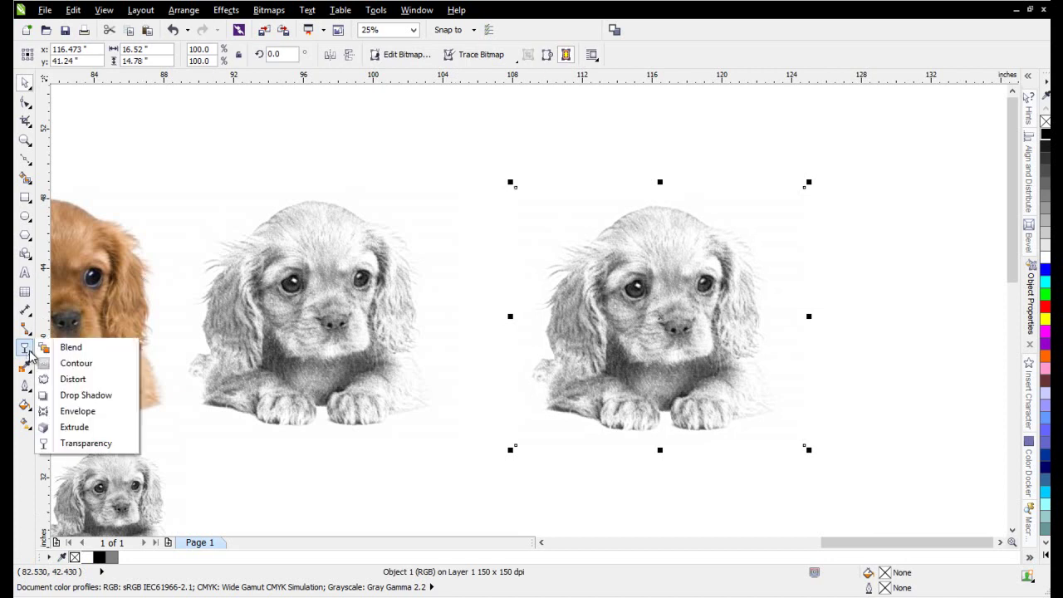
{"action": "left_click", "coordinate": [72, 443]}
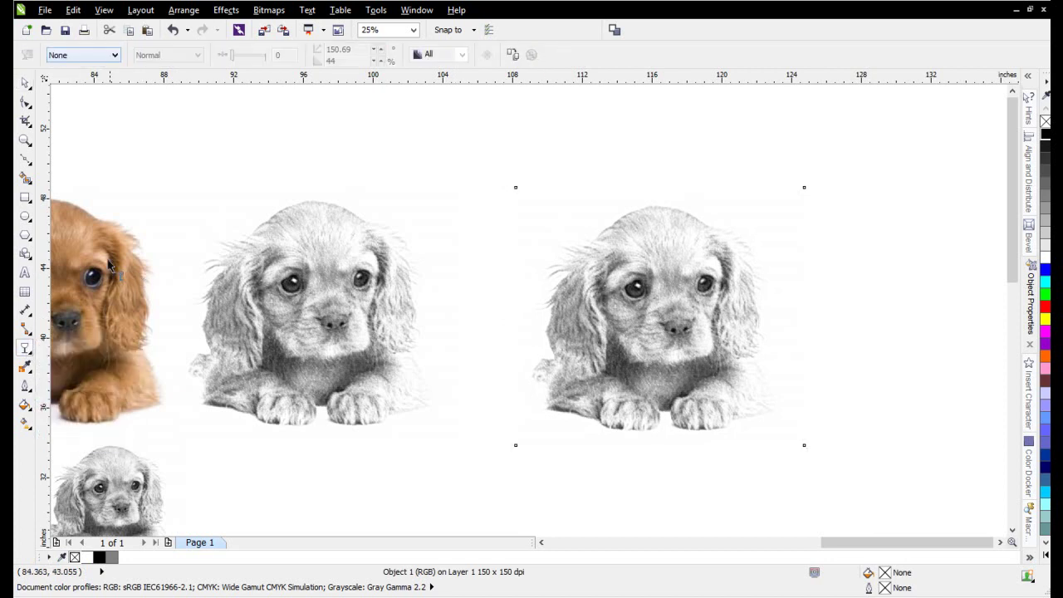
{"action": "left_click", "coordinate": [112, 55]}
{"action": "left_click", "coordinate": [105, 78]}
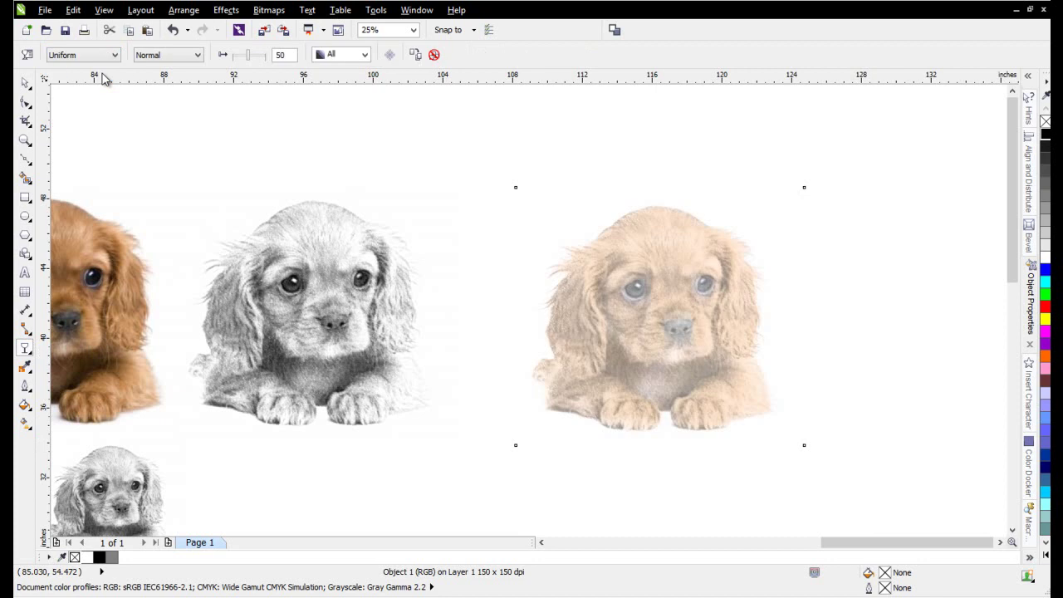
{"action": "left_click", "coordinate": [190, 58]}
{"action": "left_click", "coordinate": [177, 108]}
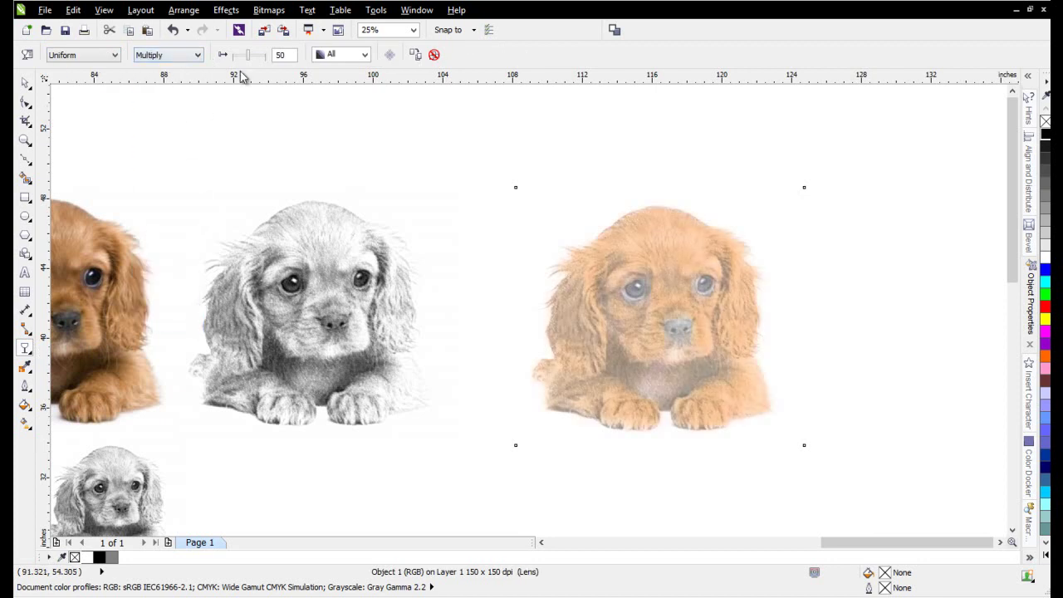
{"action": "left_click_drag", "start_coordinate": [251, 58], "coordinate": [218, 55]}
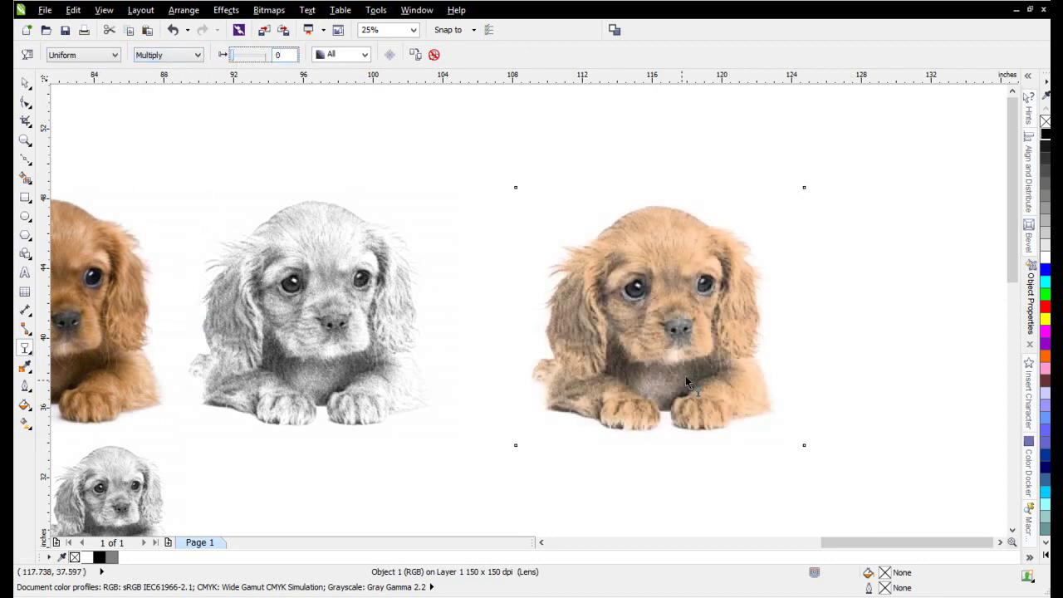
{"action": "scroll", "coordinate": [685, 376], "scroll_direction": "down", "scroll_amount": 2}
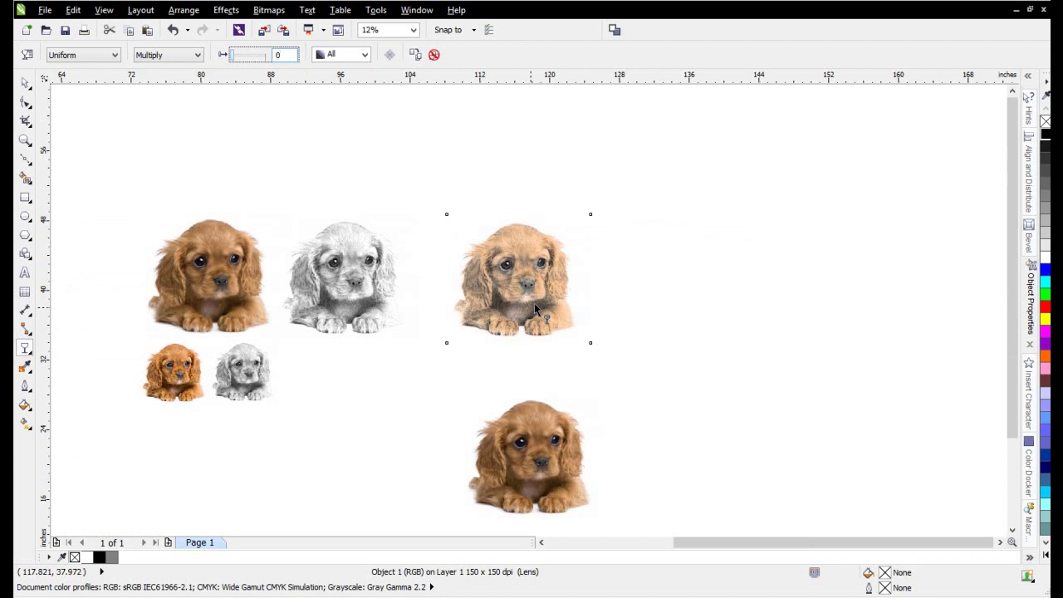
{"action": "scroll", "coordinate": [539, 307], "scroll_direction": "up", "scroll_amount": 2}
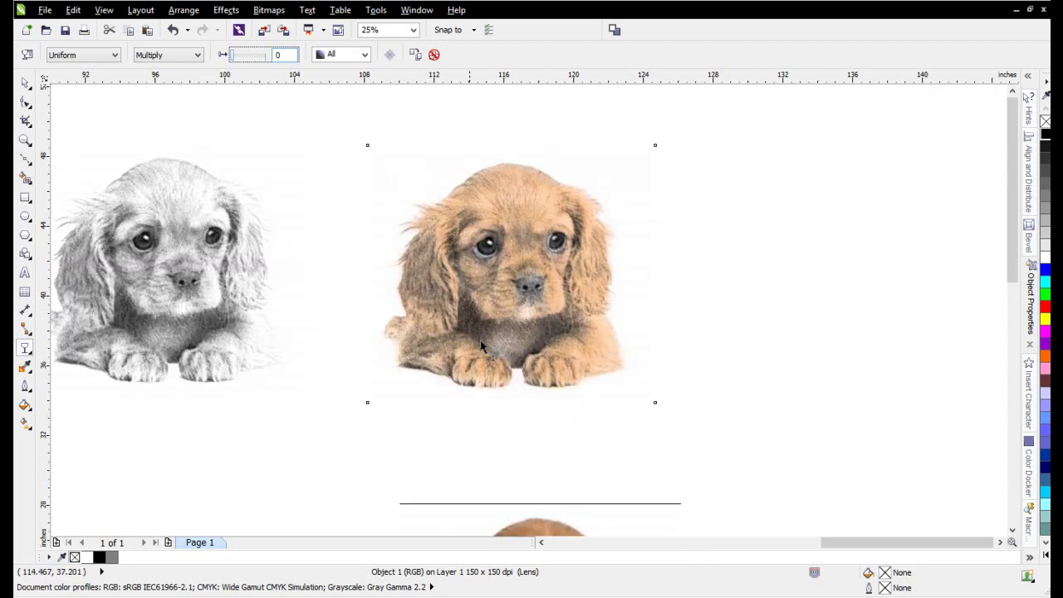
- Move the multiplied sketch copy off to the right
{"action": "left_click", "coordinate": [25, 83]}
{"action": "left_click", "coordinate": [794, 256]}
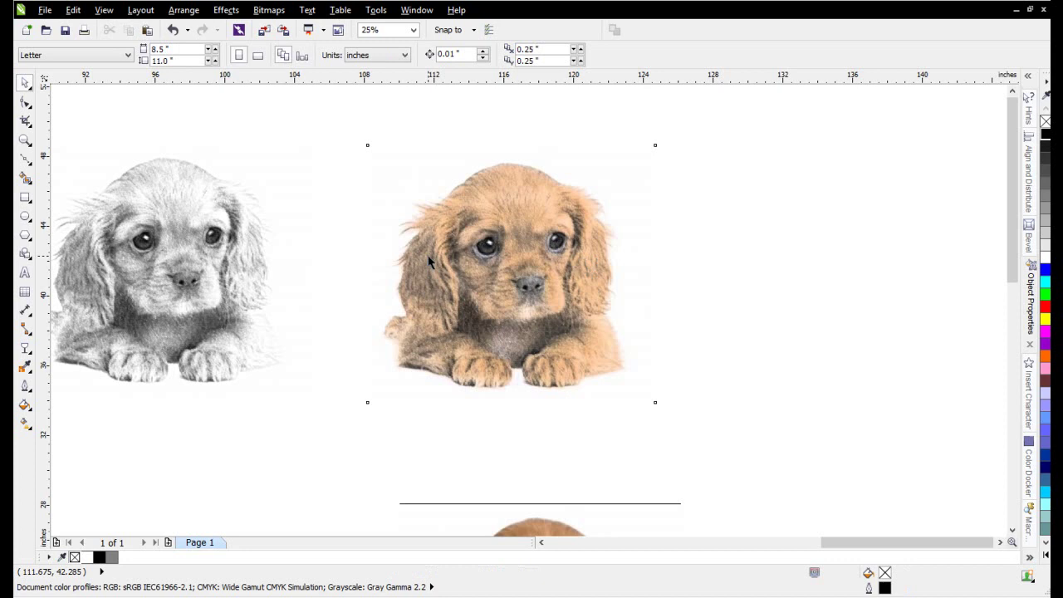
{"action": "left_click", "coordinate": [430, 262]}
{"action": "left_click_drag", "start_coordinate": [420, 261], "coordinate": [711, 258]}
- Deepen the orange puppy with a Tone Curve point near 149,96, then lay the multiplied sketch over it
{"action": "left_click", "coordinate": [579, 381]}
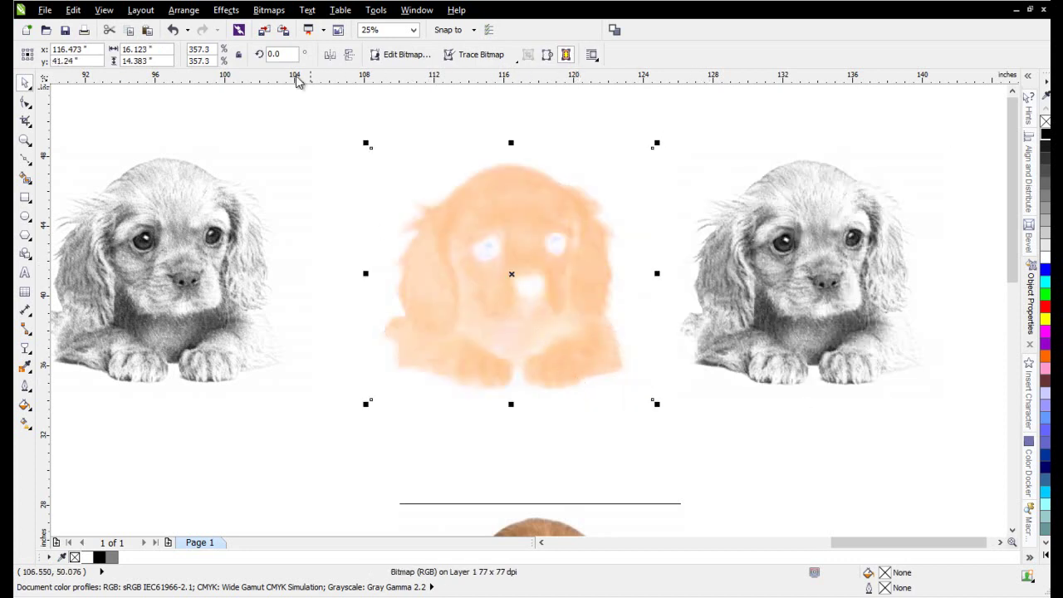
{"action": "left_click", "coordinate": [227, 12]}
{"action": "mouse_move", "coordinate": [238, 28]}
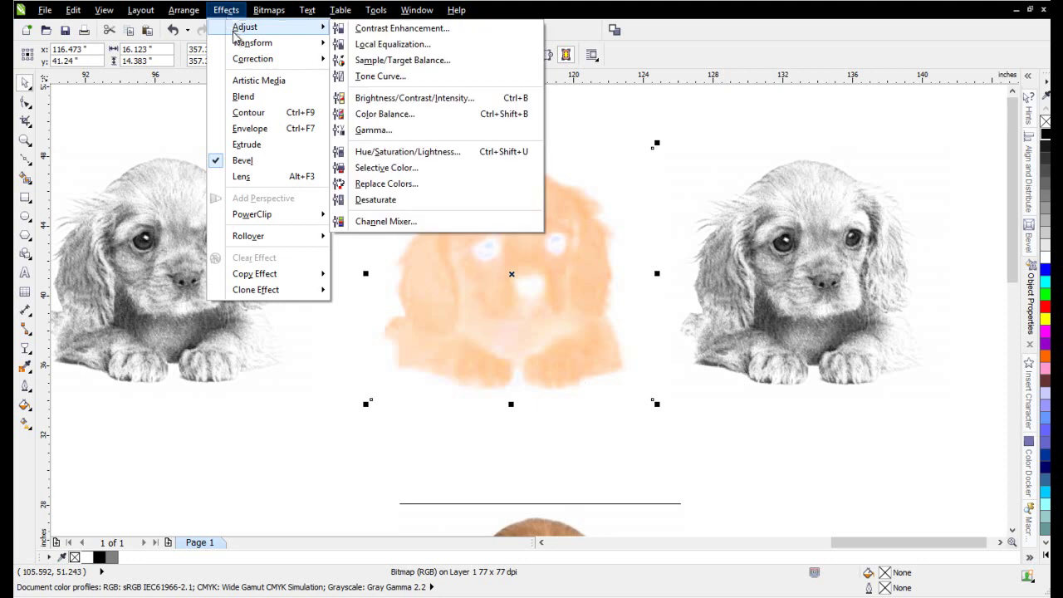
{"action": "left_click", "coordinate": [380, 76]}
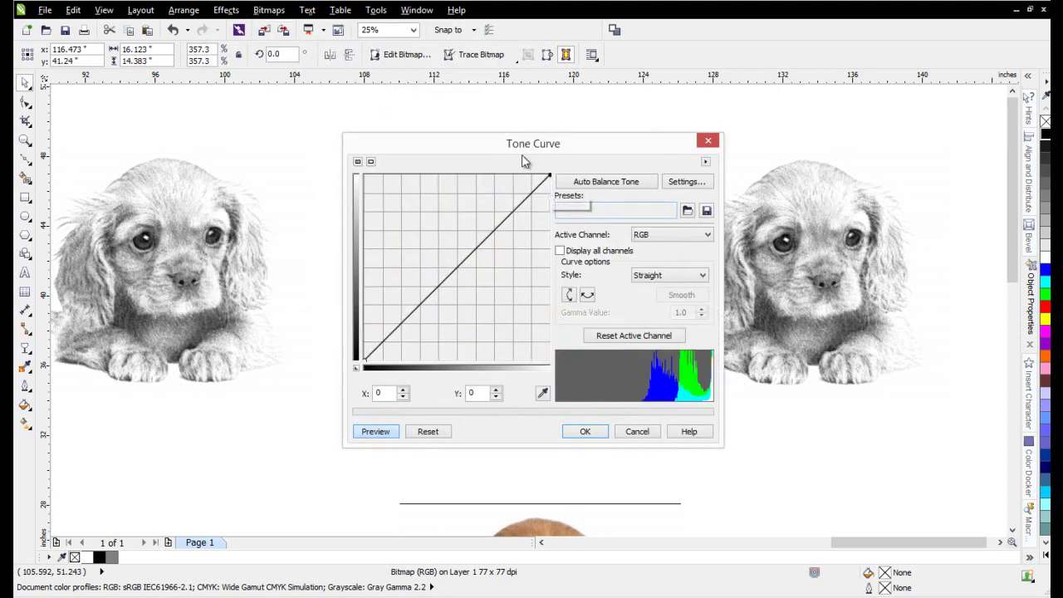
{"action": "left_click_drag", "start_coordinate": [522, 143], "coordinate": [798, 143]}
{"action": "mouse_move", "coordinate": [736, 280]}
{"action": "left_mouse_down"}
{"action": "mouse_move", "coordinate": [720, 292]}
{"action": "mouse_move", "coordinate": [750, 286]}
{"action": "left_mouse_up"}
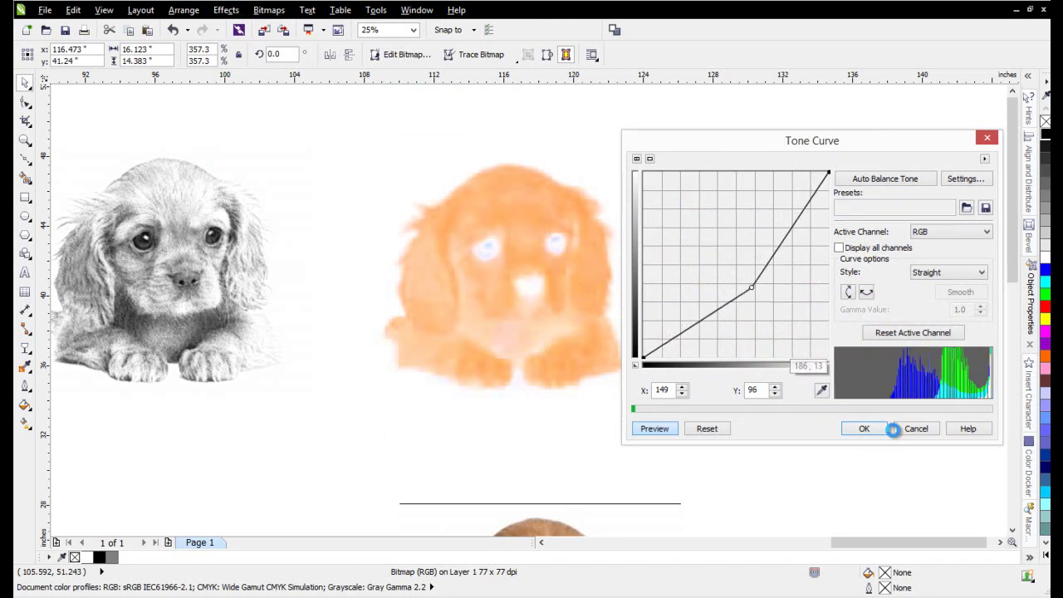
{"action": "left_click", "coordinate": [868, 428]}
{"action": "left_click_drag", "start_coordinate": [801, 292], "coordinate": [513, 288]}
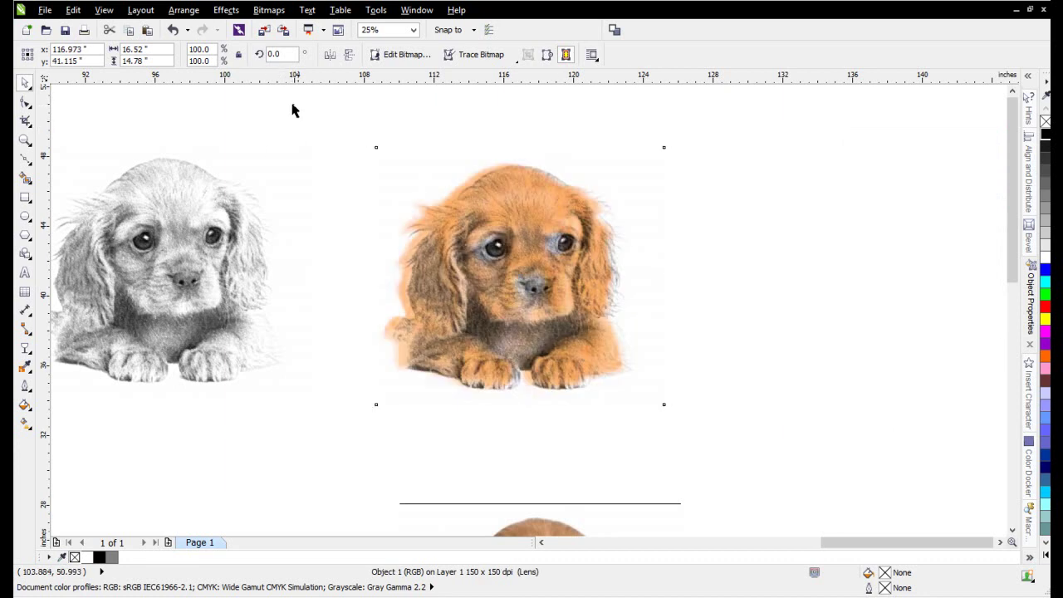
- Select both colored-pencil layers and drag them beside the grayscale sketch
{"action": "left_click_drag", "start_coordinate": [292, 106], "coordinate": [775, 487]}
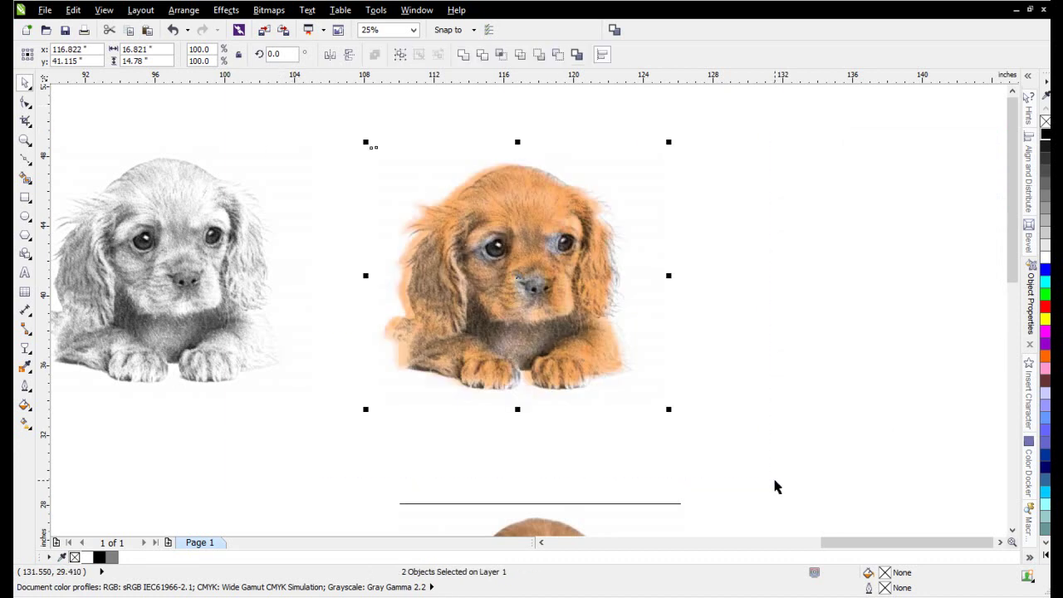
{"action": "left_click", "coordinate": [781, 214]}
{"action": "scroll", "coordinate": [484, 317], "scroll_direction": "down", "scroll_amount": 2}
{"action": "left_click_drag", "start_coordinate": [662, 217], "coordinate": [432, 396]}
{"action": "left_click_drag", "start_coordinate": [512, 291], "coordinate": [467, 297]}
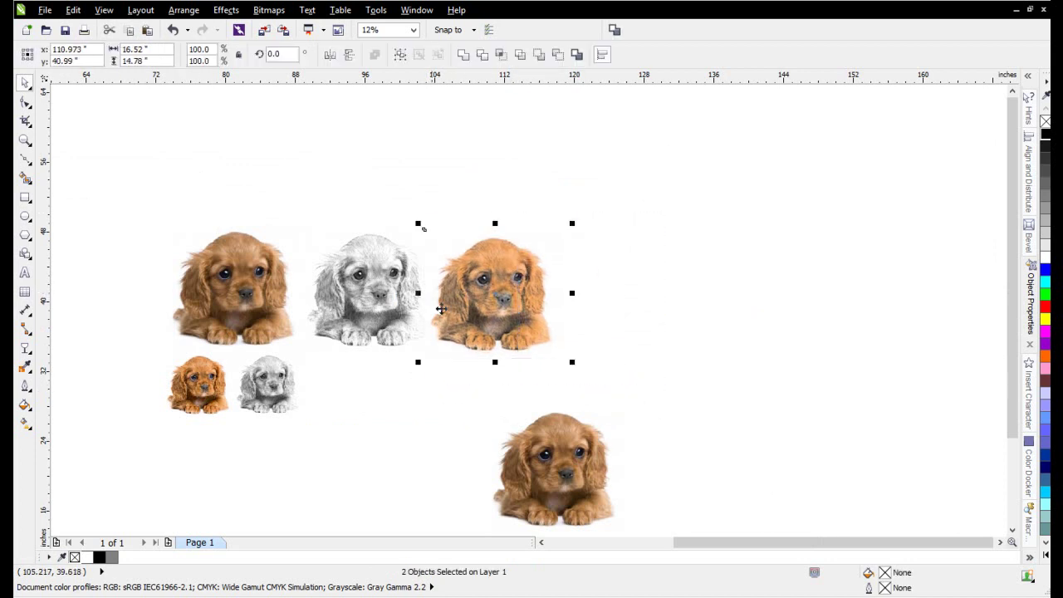
{"action": "scroll", "coordinate": [438, 303], "scroll_direction": "up", "scroll_amount": 2}
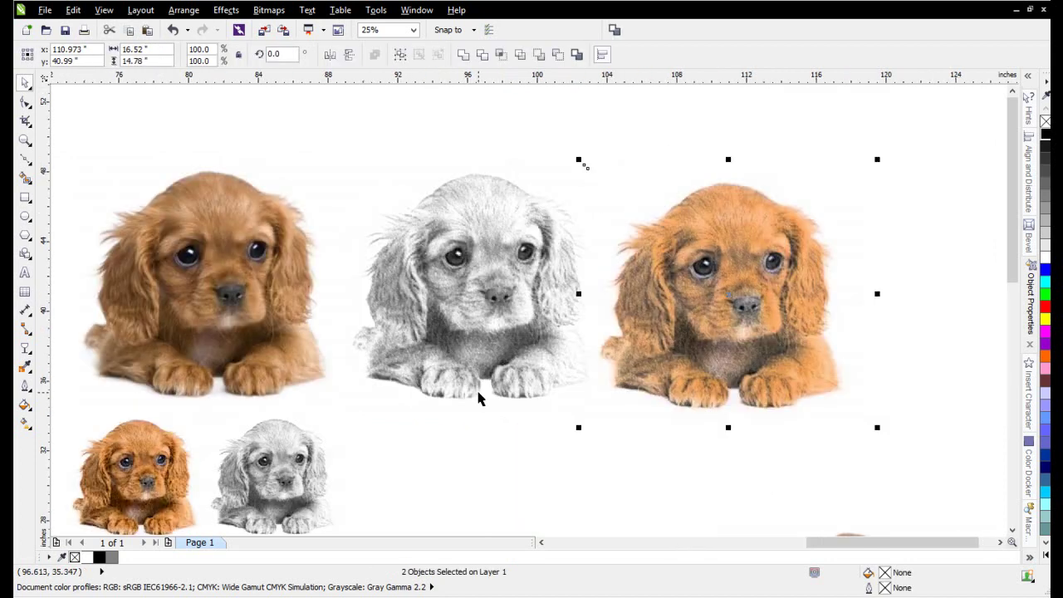